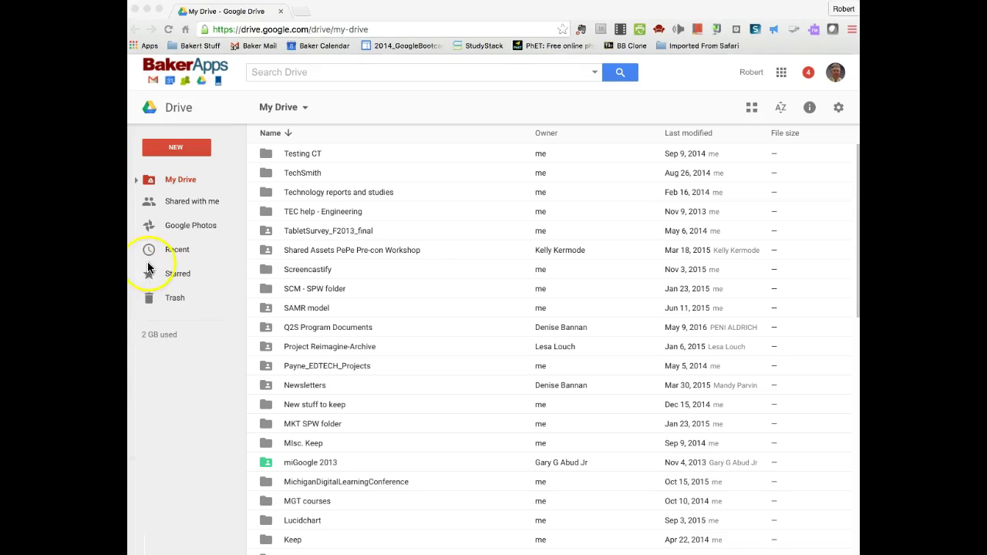
# Step: Open the template gallery for creating a new Drive file from a template
pyautogui.click(176, 151)
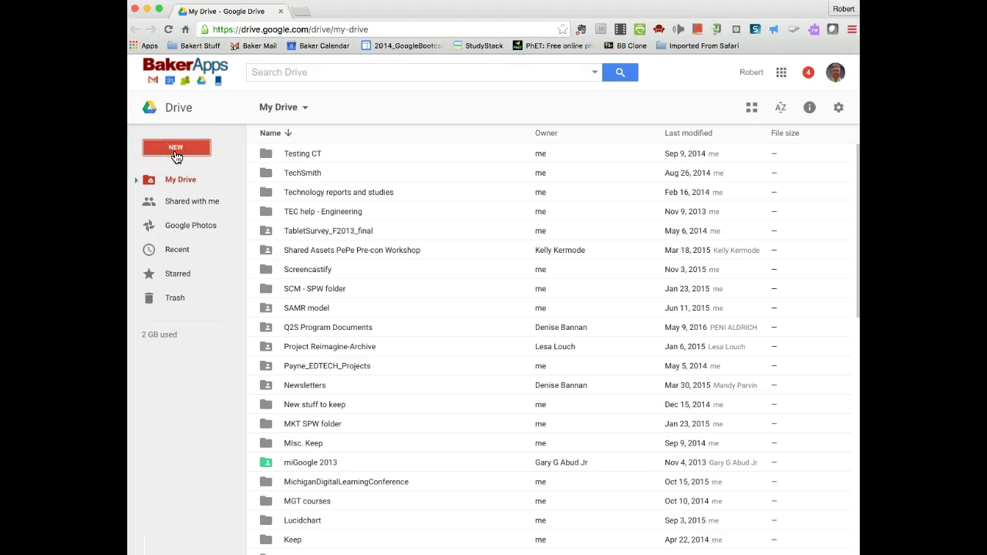
pyautogui.click(175, 154)
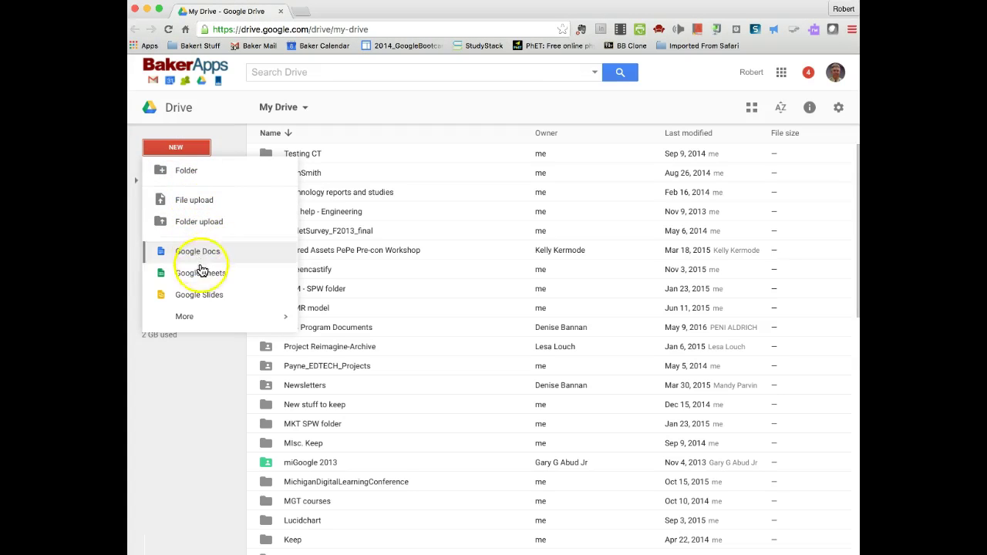
pyautogui.moveTo(201, 314)
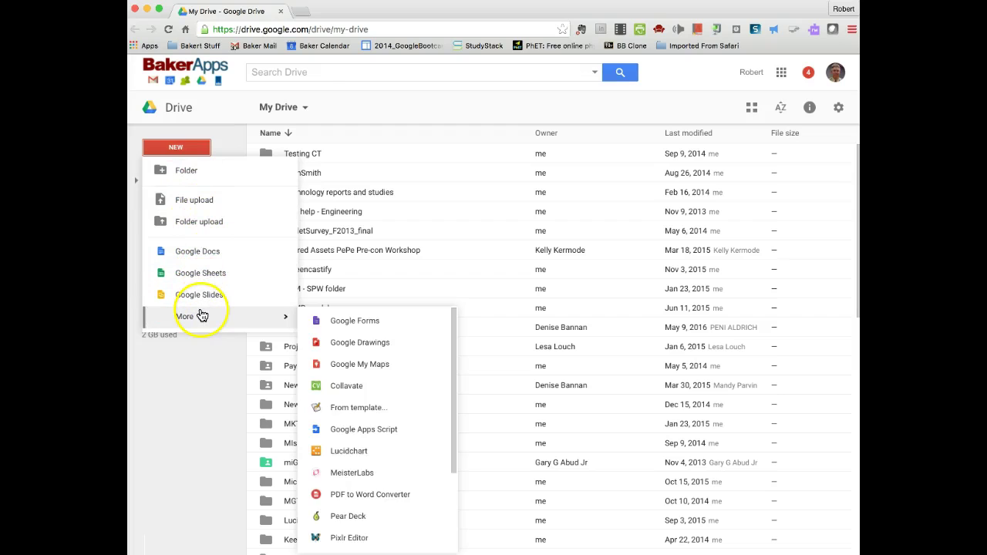
pyautogui.click(360, 413)
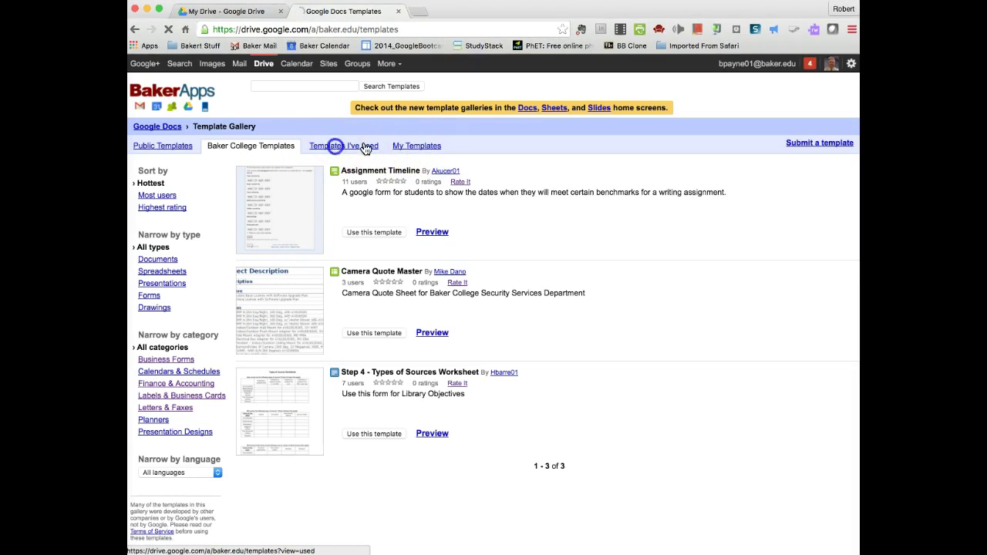
# Step: View the previously used templates, and switch the gallery to the public templates
pyautogui.click(343, 147)
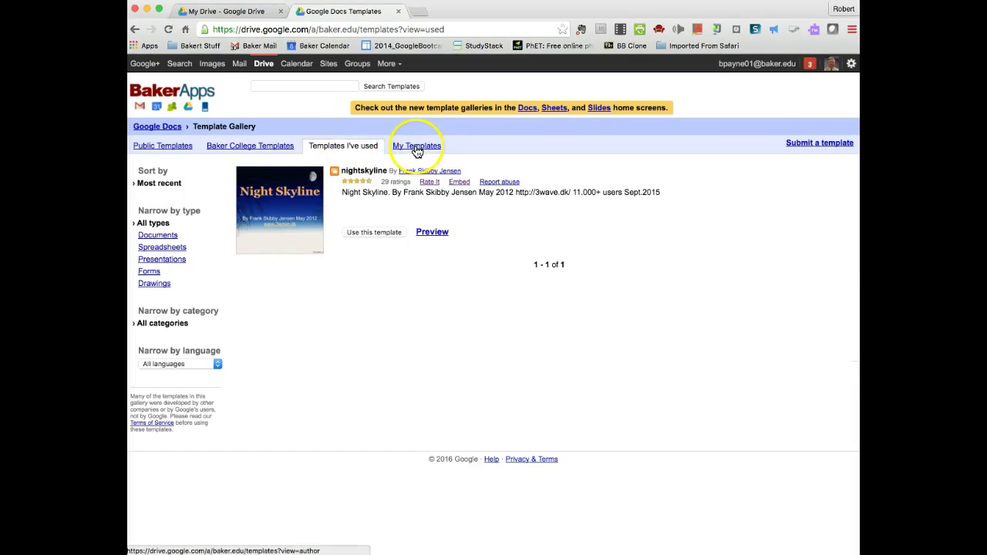
pyautogui.click(166, 147)
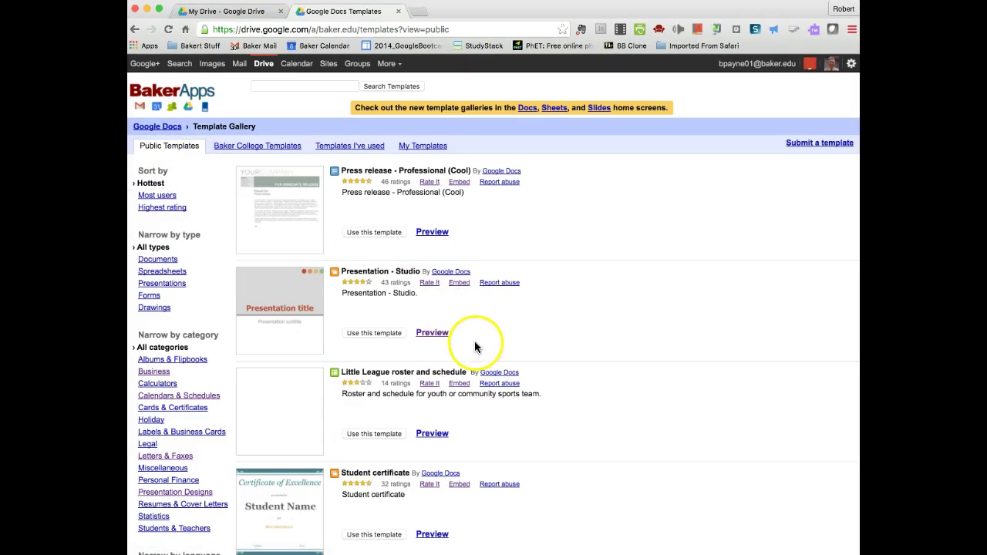
# Step: Look over the type and category filters, and narrow the public templates to the Business category
pyautogui.scroll(-1, 191, 428)
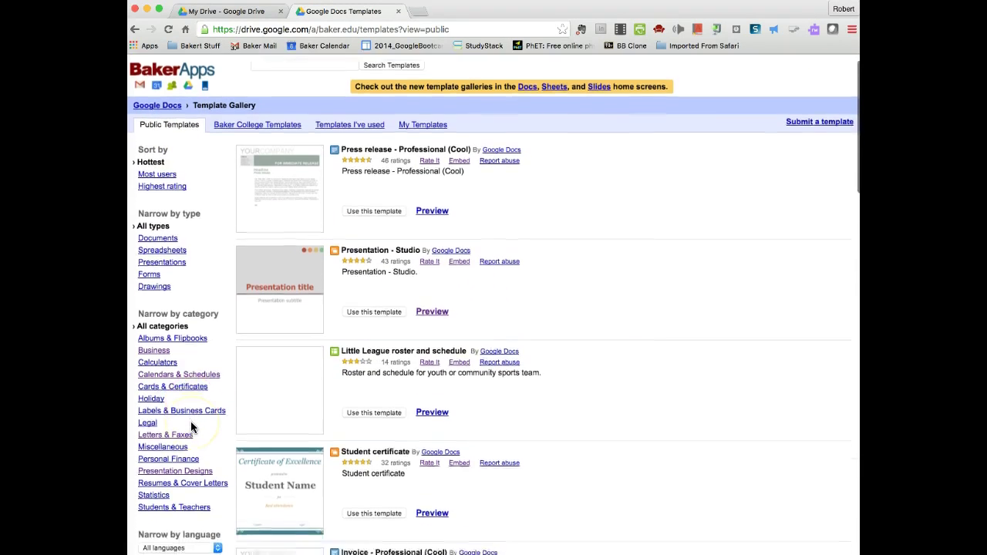
pyautogui.scroll(-1, 191, 428)
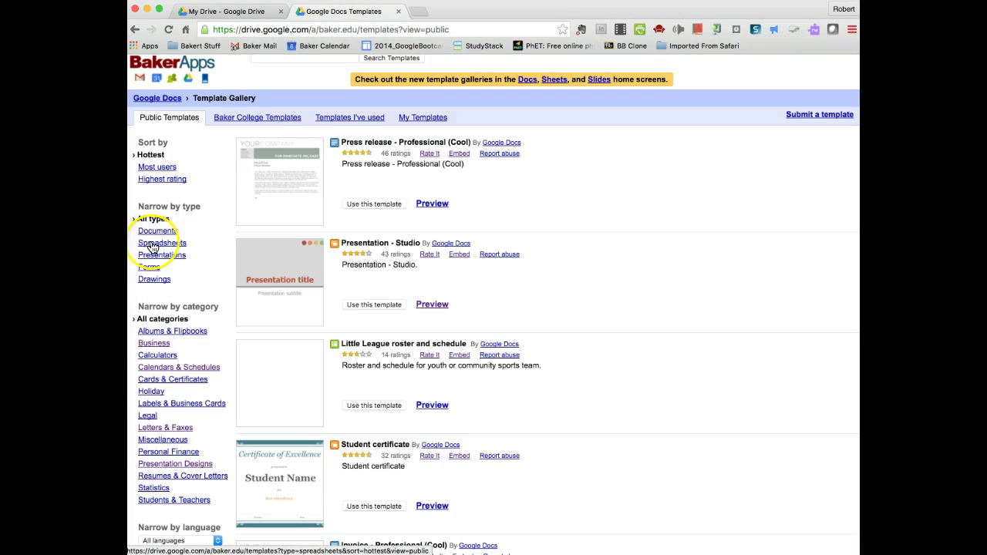
pyautogui.click(161, 246)
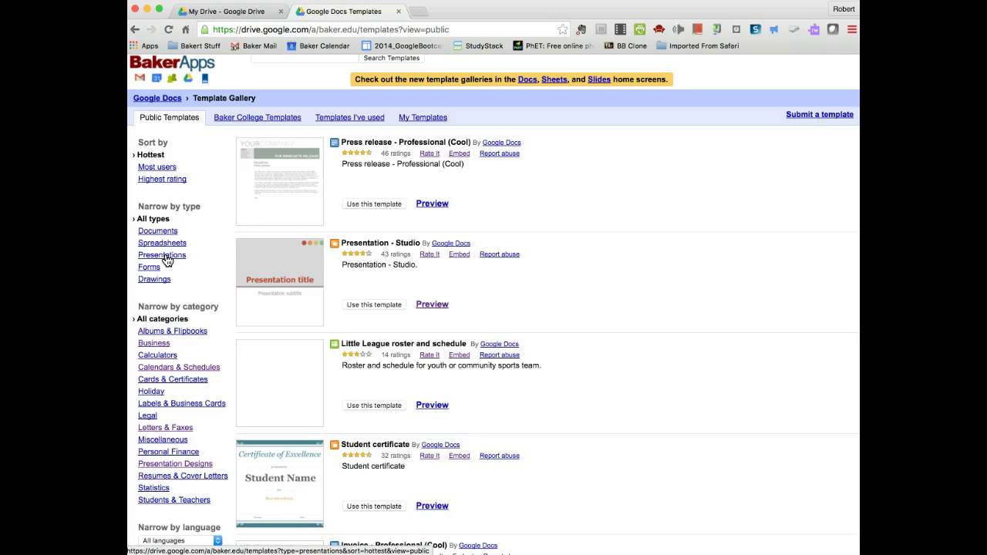
pyautogui.scroll(-1, 166, 260)
pyautogui.click(173, 255)
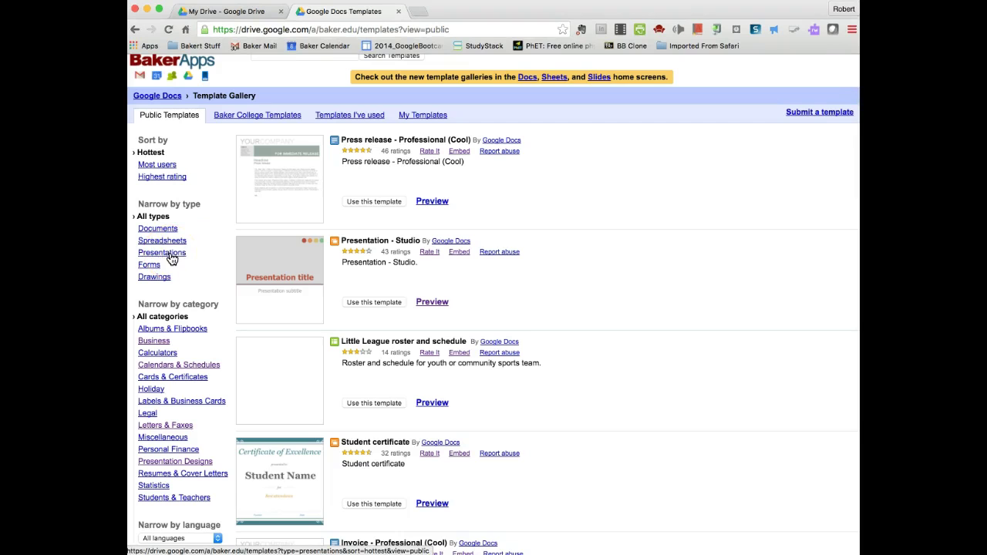
pyautogui.click(153, 266)
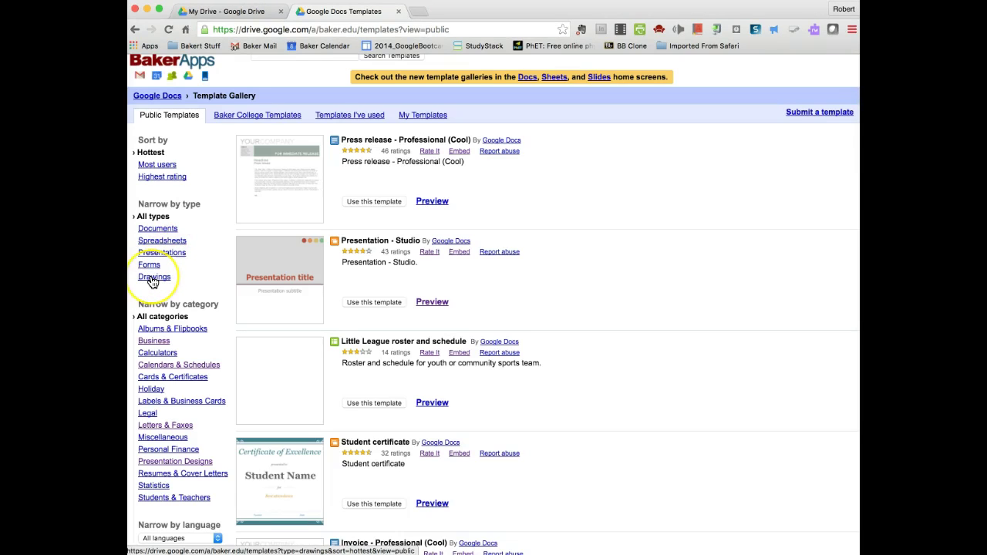
pyautogui.scroll(-1, 155, 280)
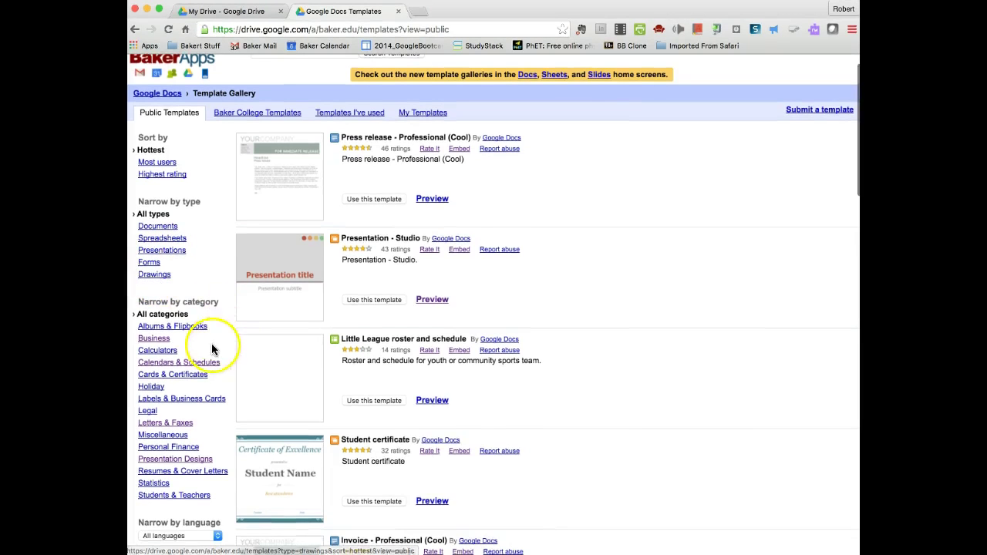
pyautogui.scroll(-2, 202, 374)
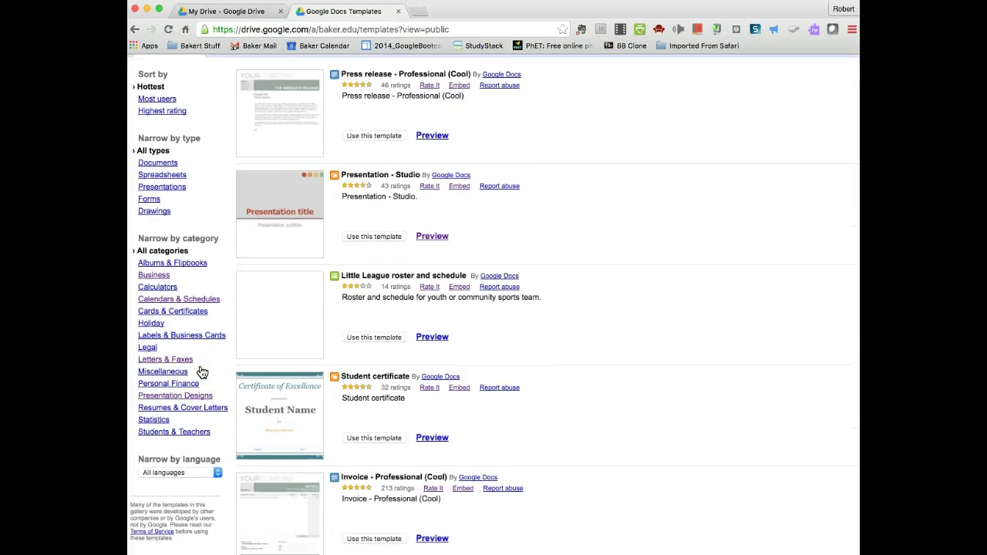
pyautogui.scroll(1, 202, 374)
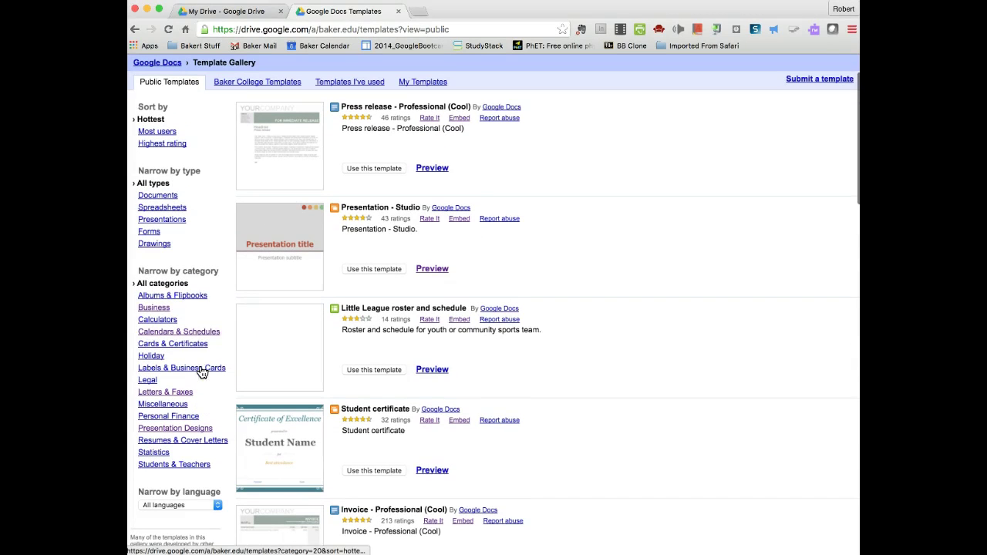
pyautogui.click(154, 308)
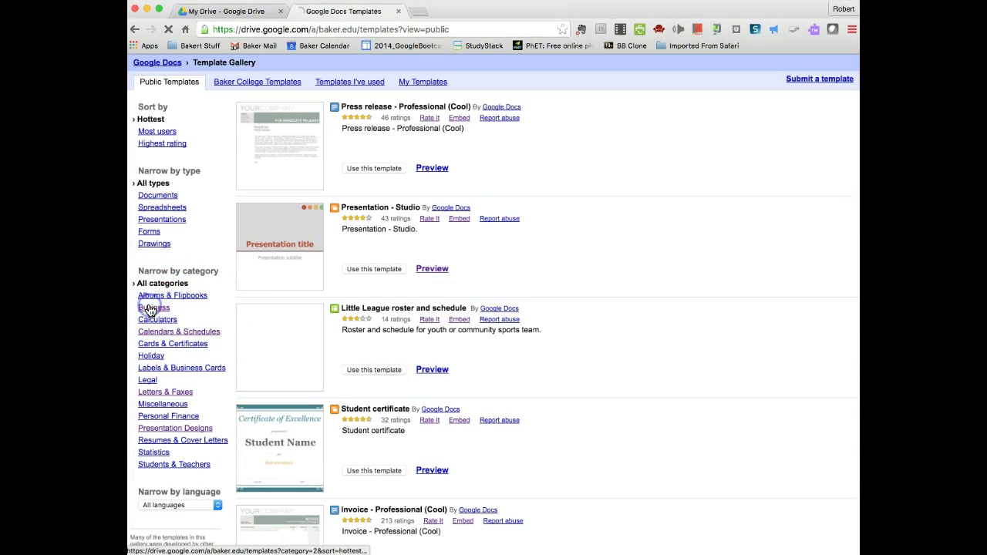
# Step: Browse the first page of Business templates down to its end and return to the start of the list
pyautogui.click(514, 390)
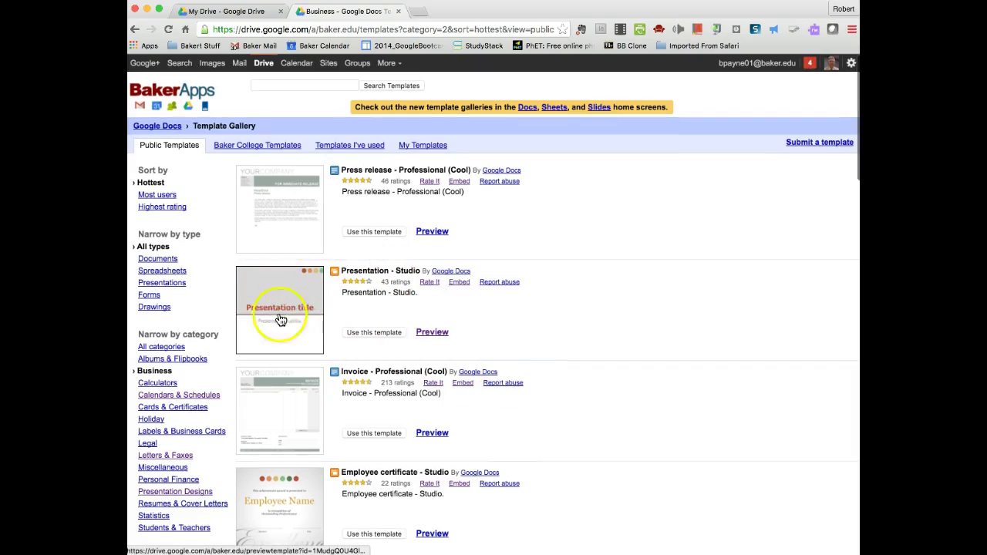
pyautogui.scroll(-5, 287, 354)
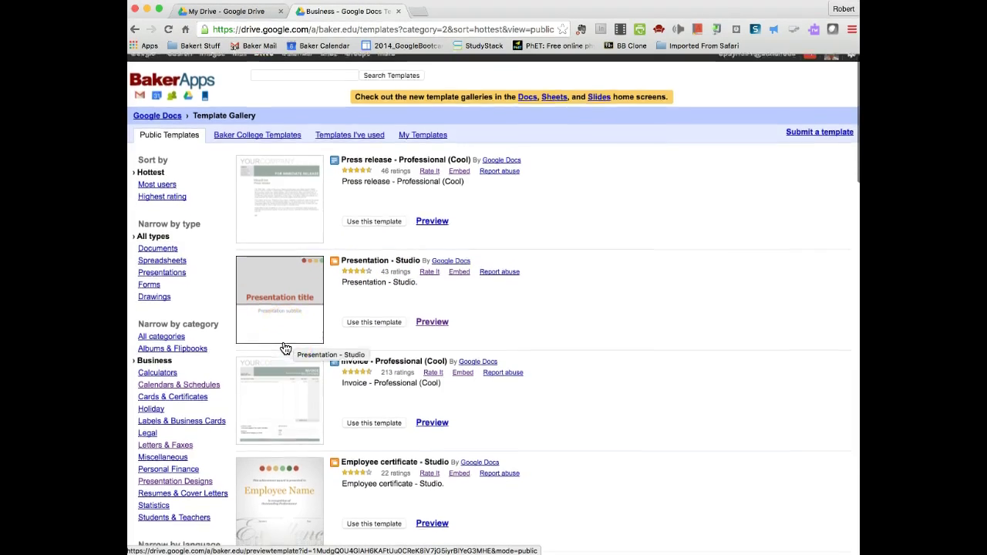
pyautogui.scroll(-10, 285, 349)
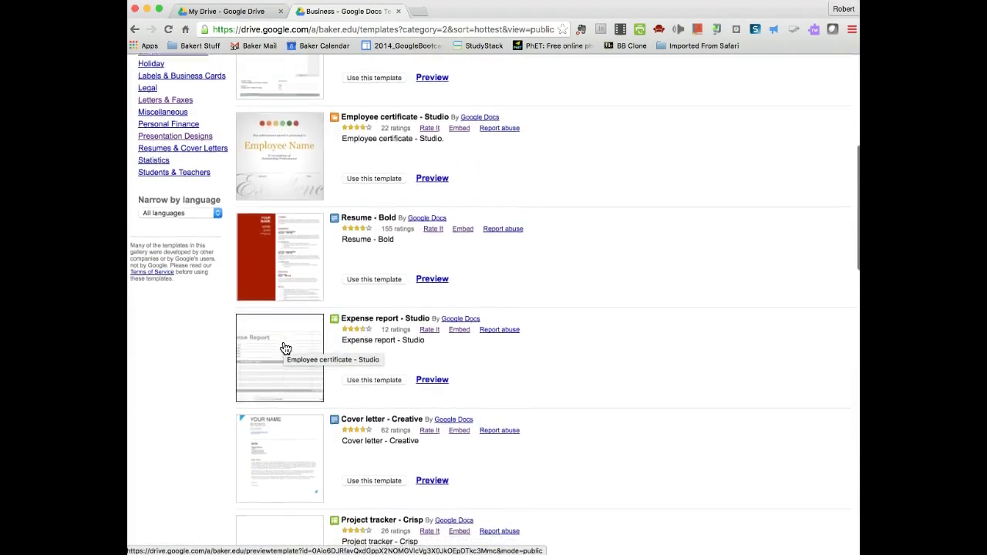
pyautogui.scroll(-4, 285, 349)
pyautogui.scroll(5, 285, 349)
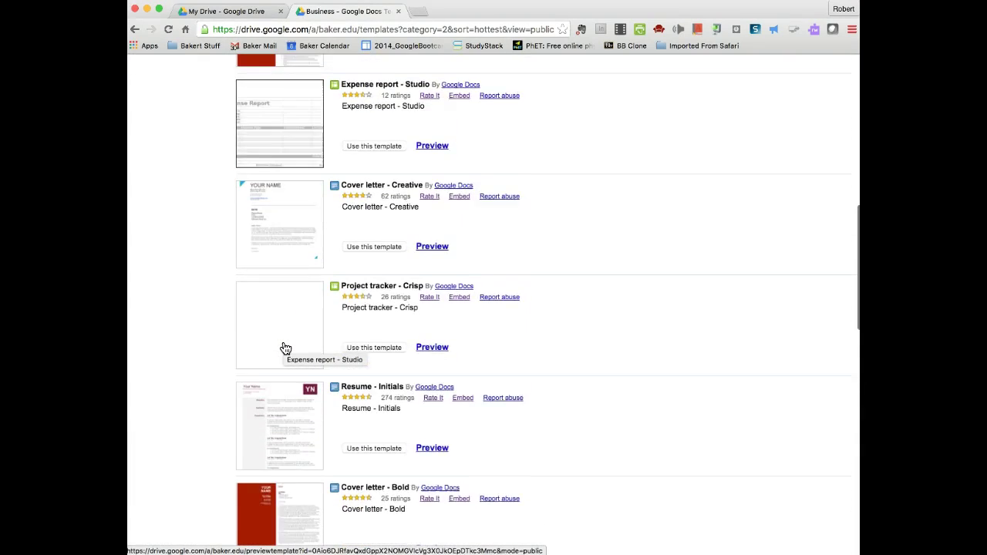
pyautogui.scroll(1, 285, 349)
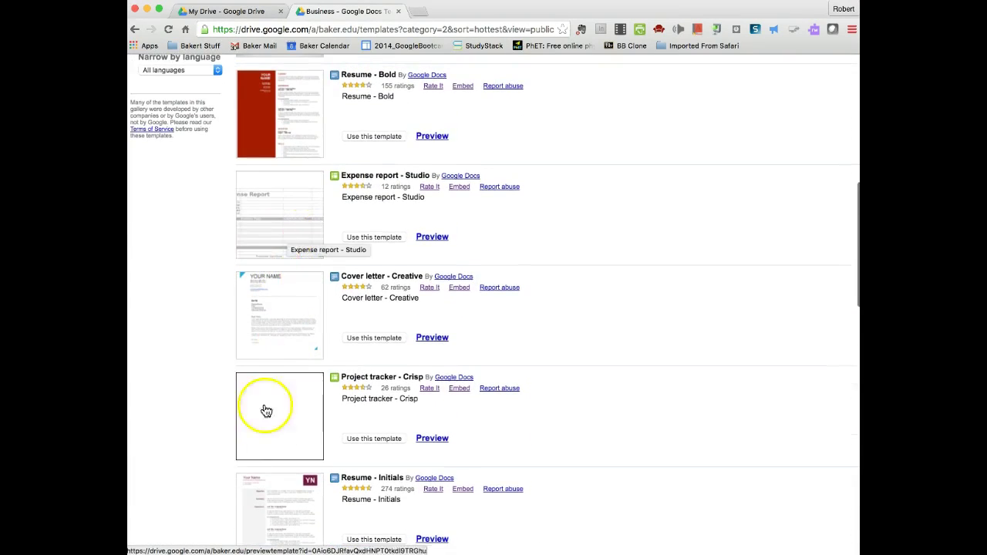
pyautogui.scroll(-10, 271, 437)
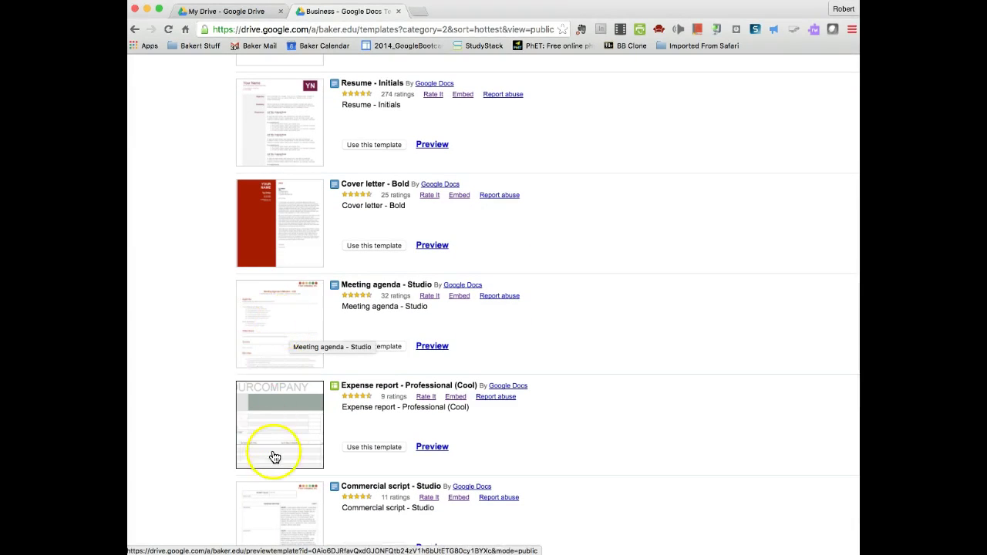
pyautogui.scroll(-3, 274, 456)
pyautogui.scroll(-4, 276, 457)
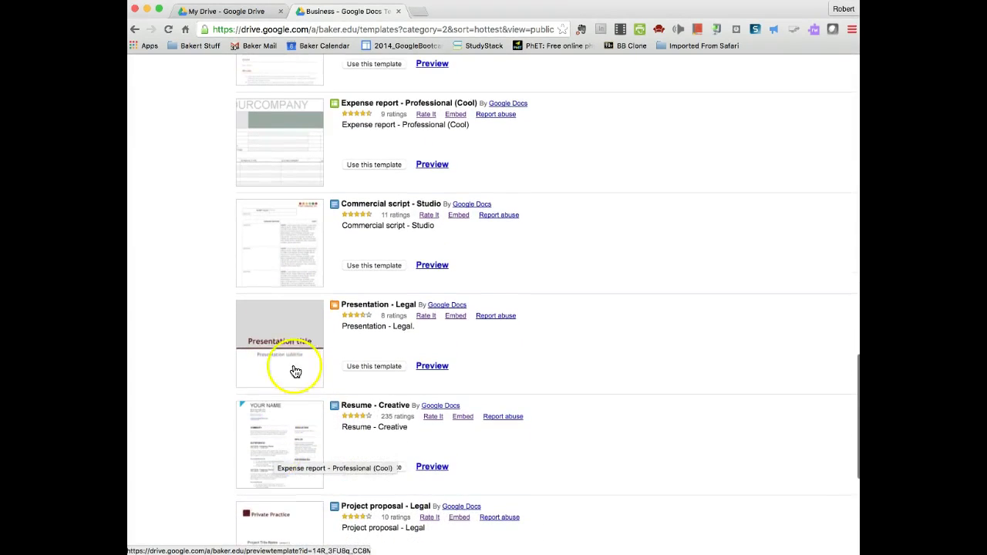
pyautogui.scroll(-4, 278, 420)
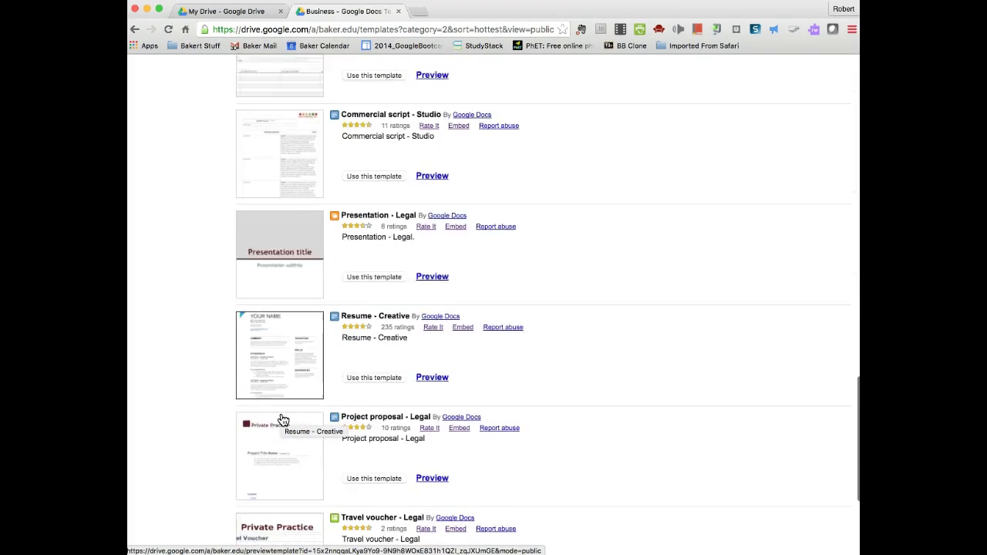
pyautogui.scroll(-4, 283, 421)
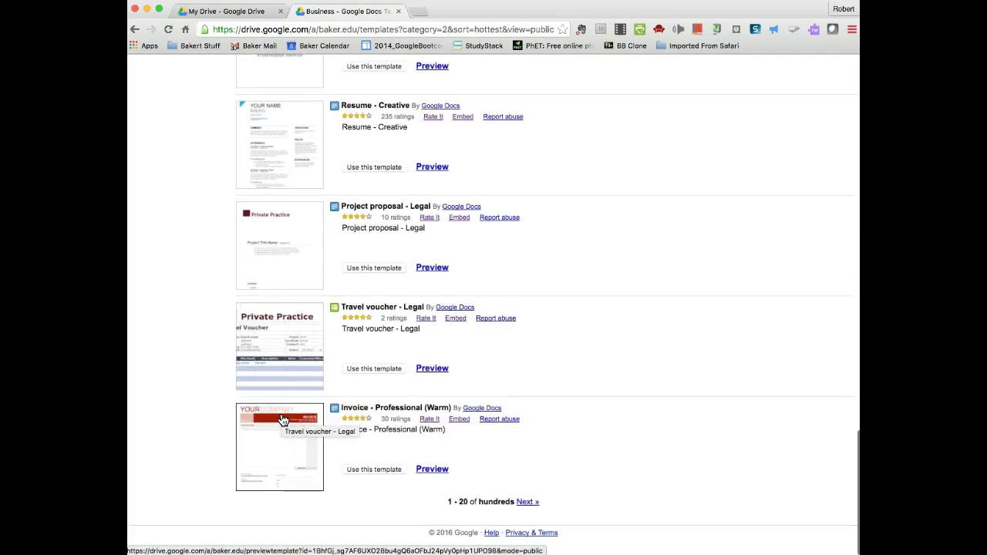
pyautogui.scroll(20, 283, 421)
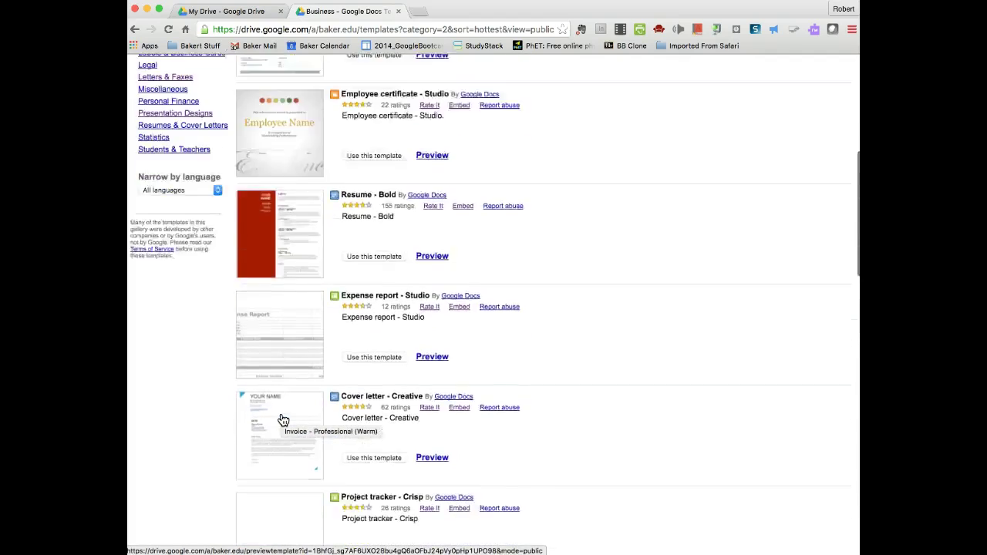
pyautogui.scroll(5, 283, 421)
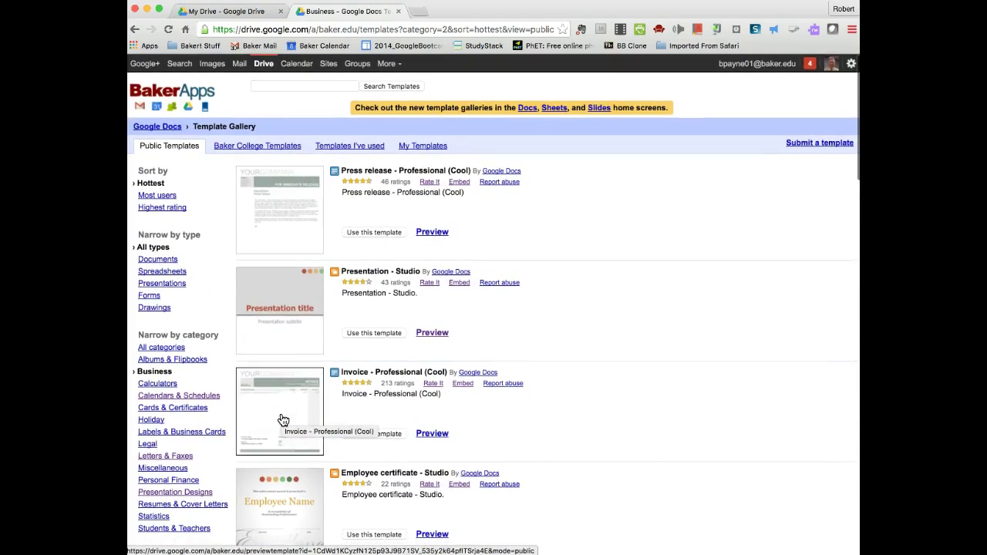
# Step: Preview the Presentation - Studio template, paging back and forth through its slides, and return to the template gallery
pyautogui.click(303, 323)
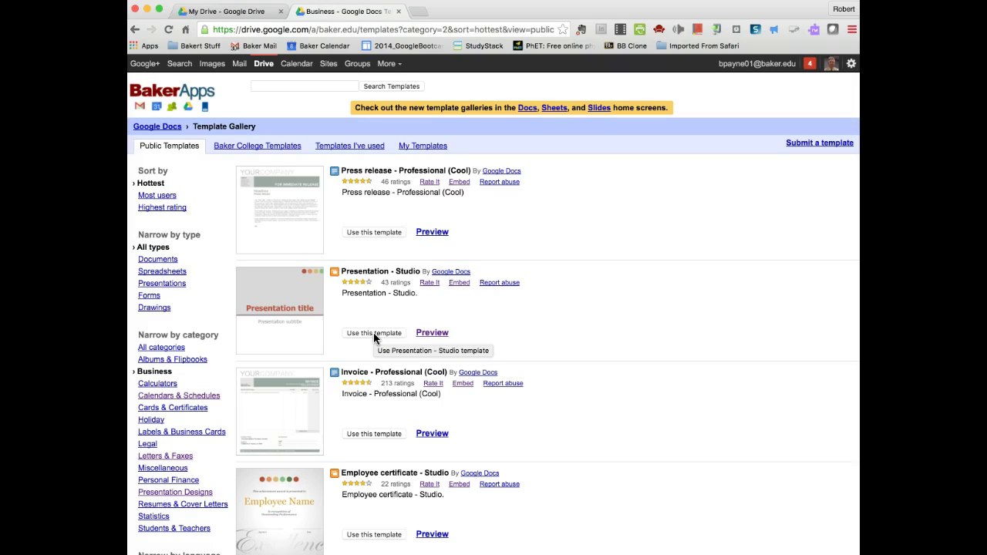
pyautogui.click(431, 334)
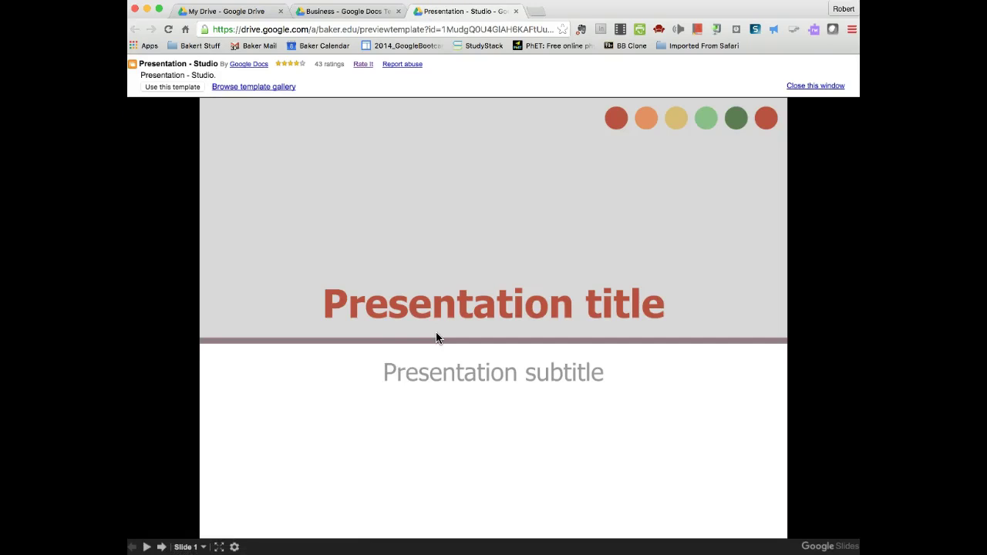
pyautogui.click(386, 357)
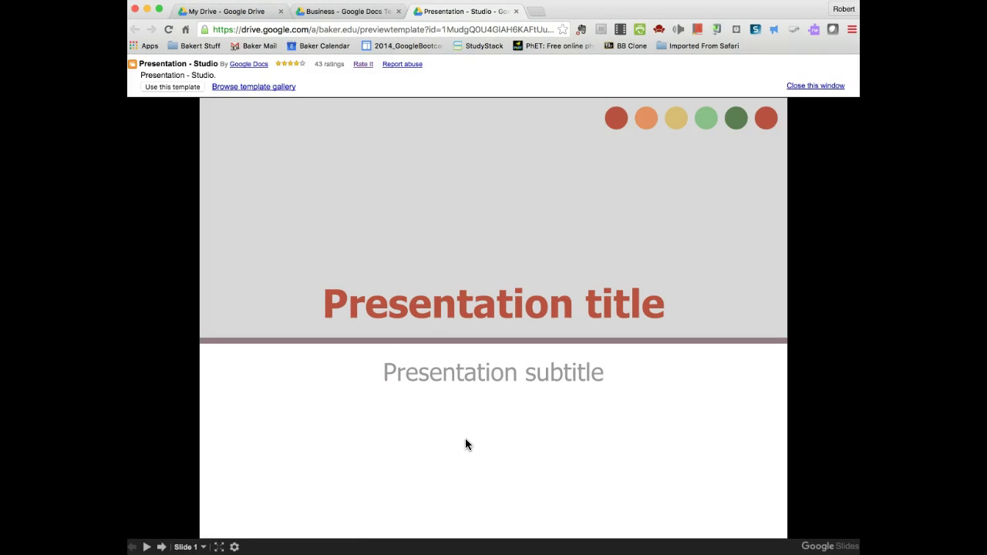
pyautogui.click(342, 499)
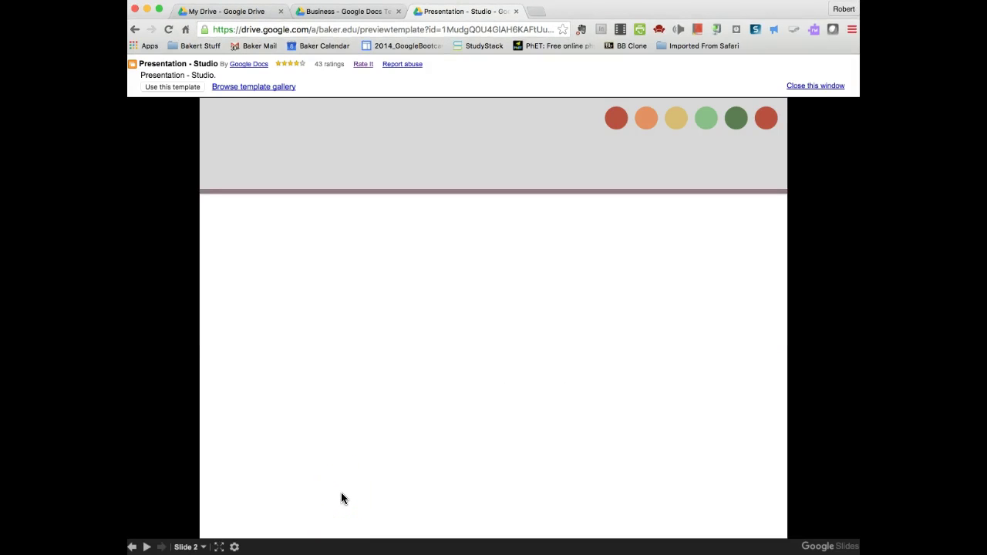
pyautogui.click(149, 548)
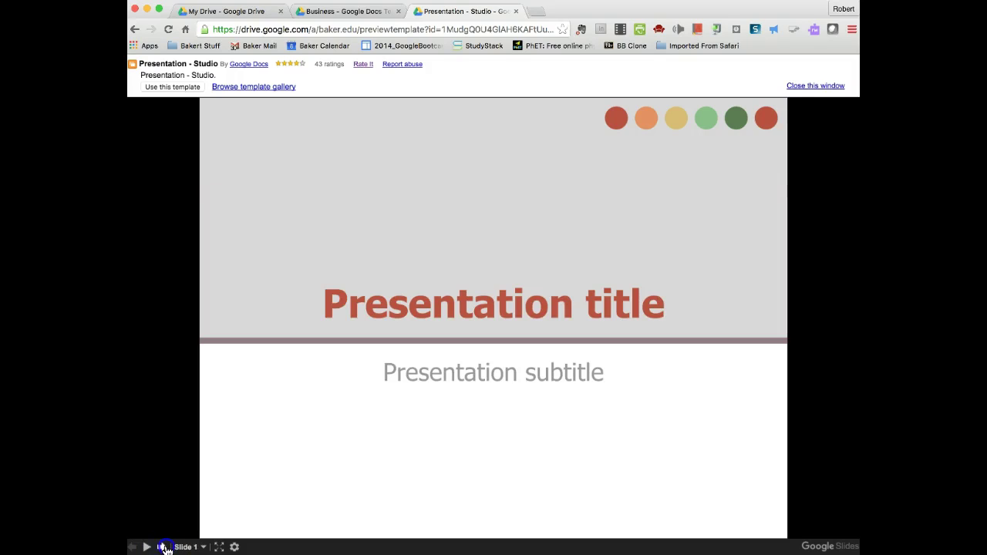
pyautogui.click(132, 548)
pyautogui.click(163, 548)
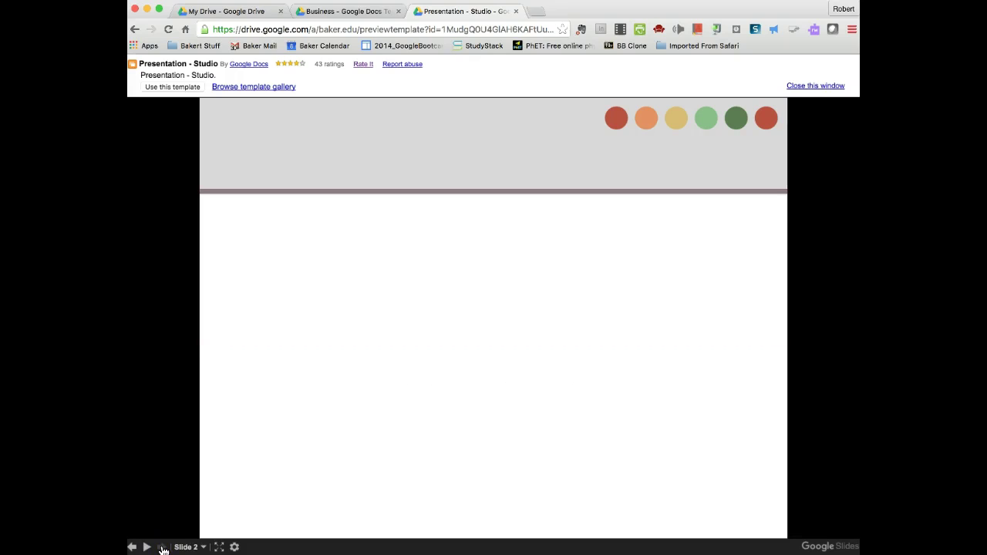
pyautogui.click(132, 547)
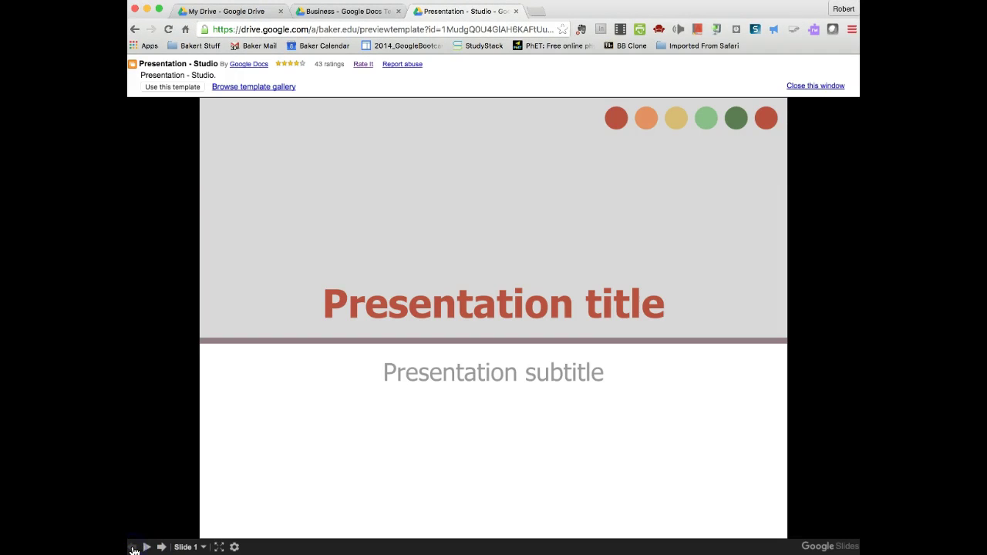
pyautogui.click(185, 547)
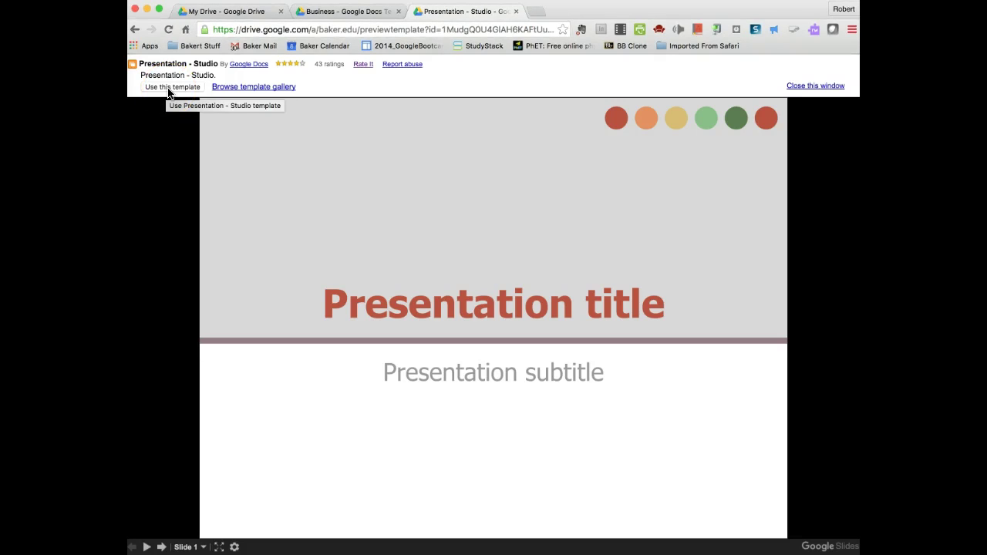
pyautogui.click(248, 88)
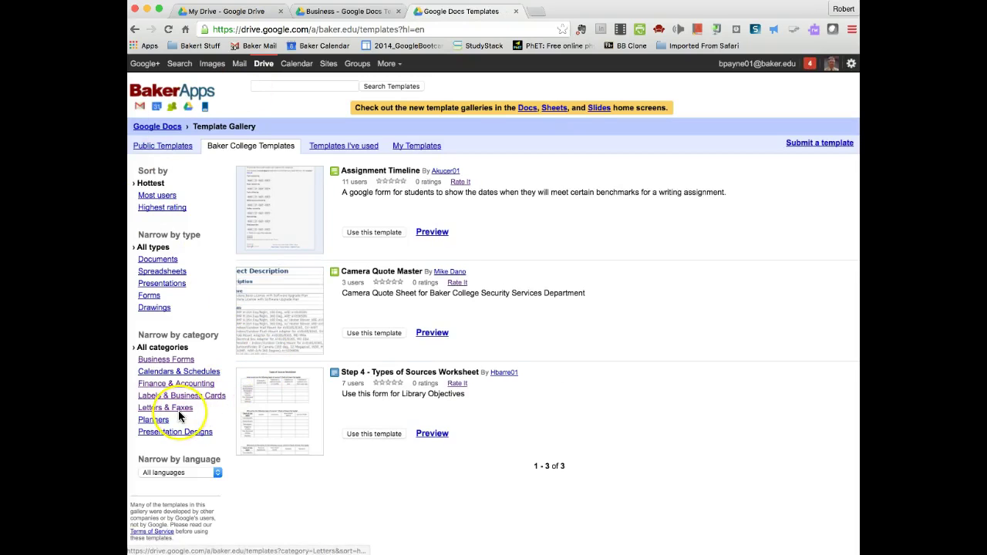
# Step: Look over the sorting, type and category options offered for the Baker College templates
pyautogui.scroll(-2, 178, 411)
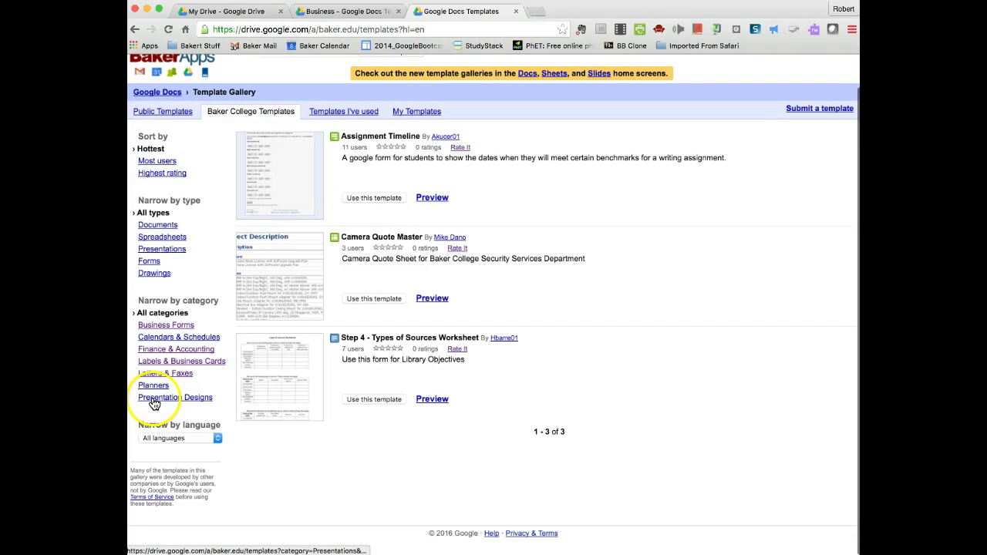
pyautogui.scroll(2, 164, 254)
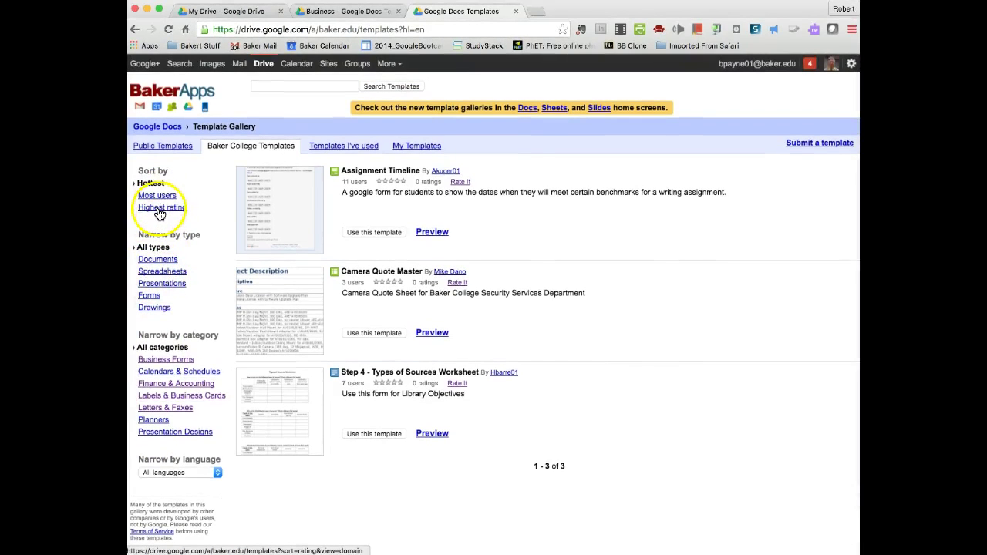
pyautogui.click(159, 214)
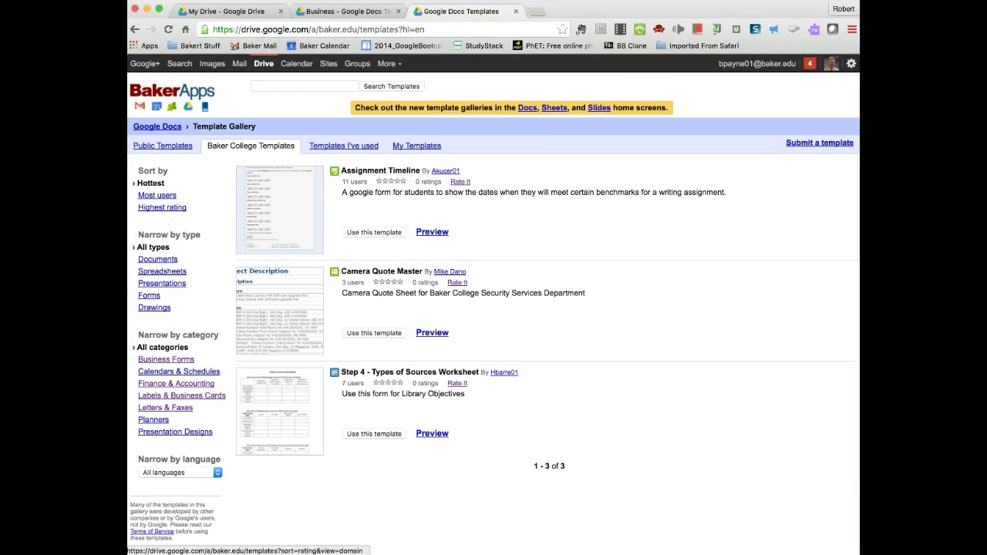
pyautogui.click(328, 151)
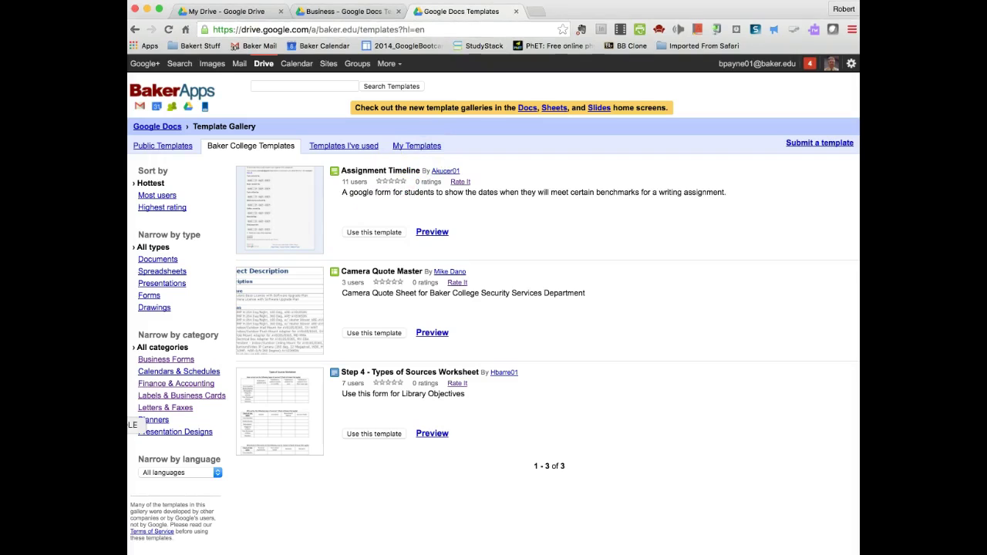
# Step: Go through the gallery's public, Baker College, previously used and own template collections
pyautogui.click(162, 148)
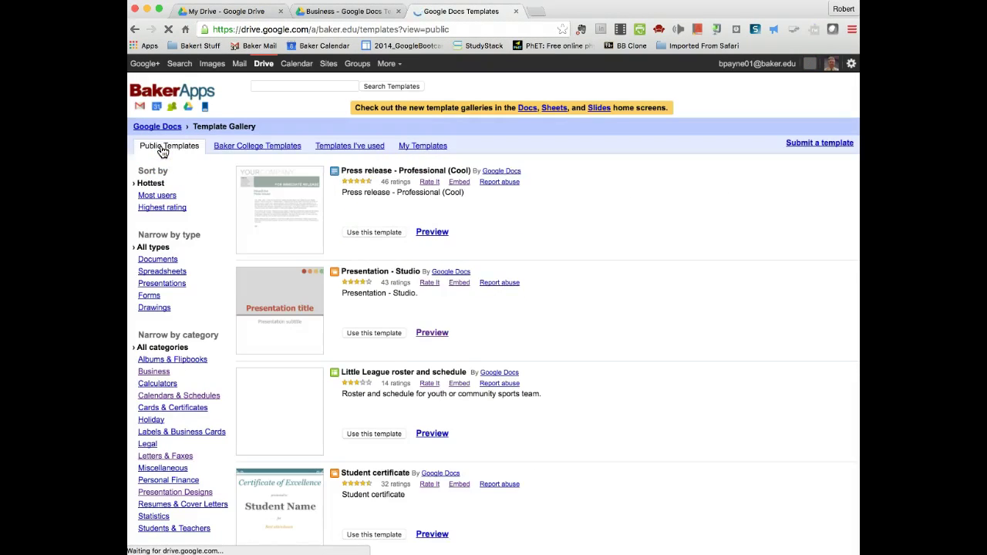
pyautogui.click(260, 148)
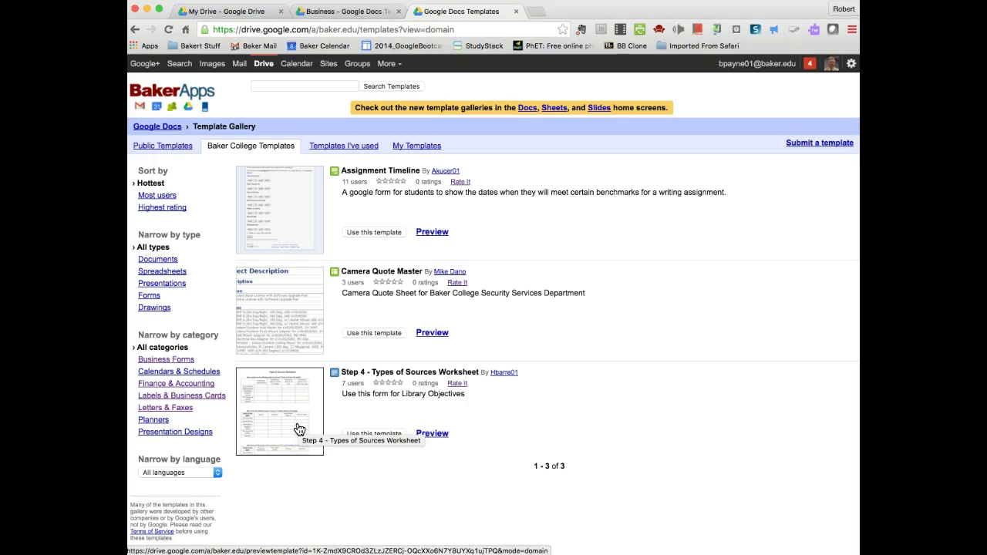
pyautogui.click(349, 147)
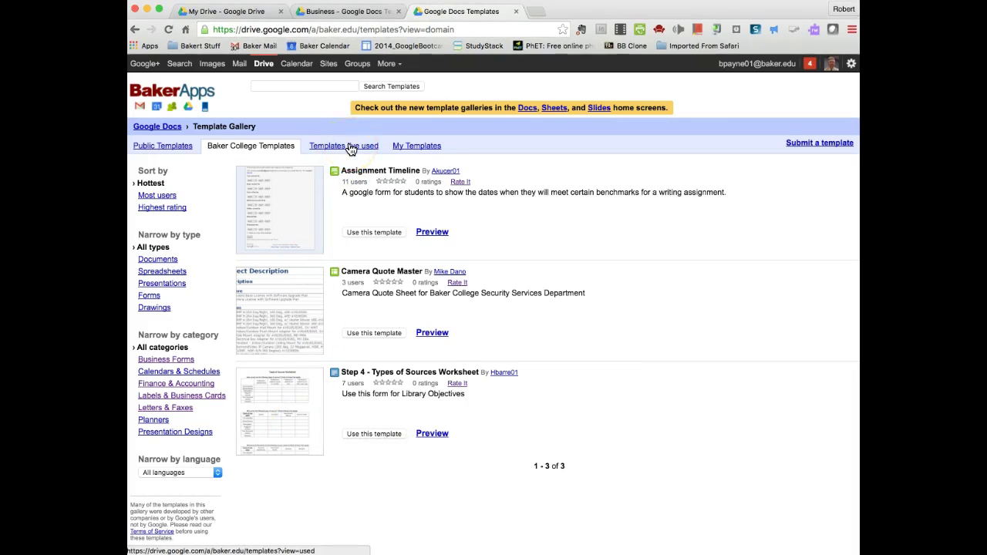
pyautogui.click(421, 148)
pyautogui.click(336, 150)
pyautogui.scroll(-1, 323, 494)
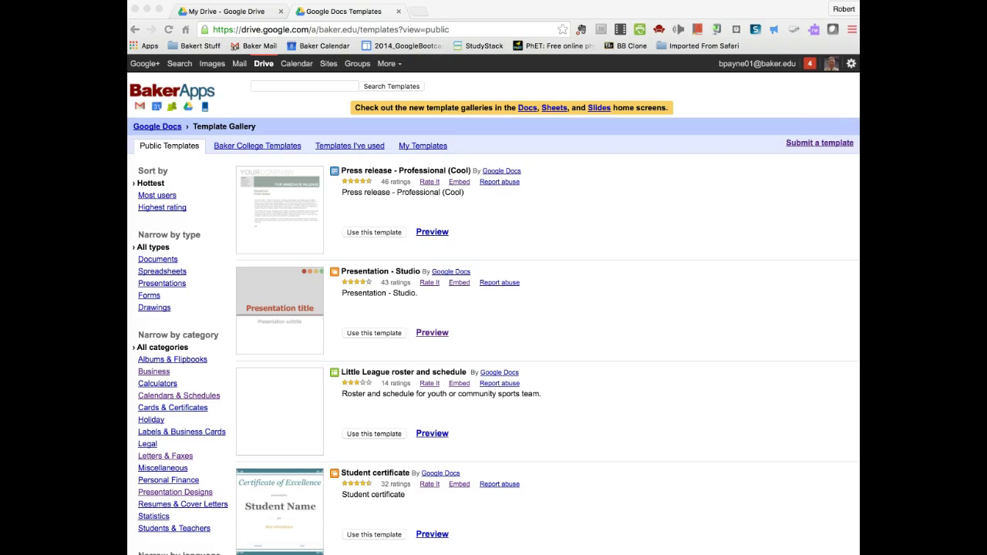
# Step: Start a template submission to the Baker College gallery and choose Official_SLO_template.docx as its file
pyautogui.click(805, 143)
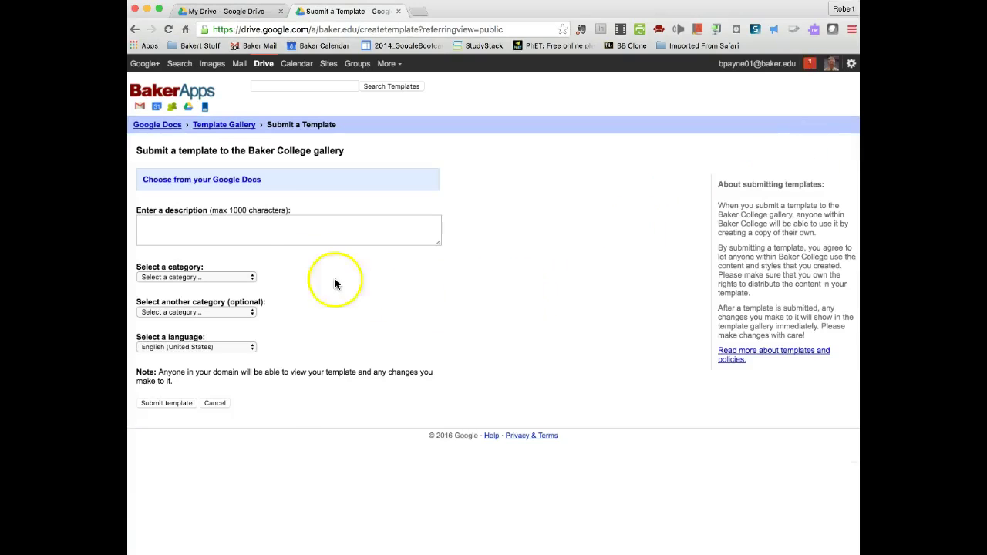
pyautogui.click(218, 182)
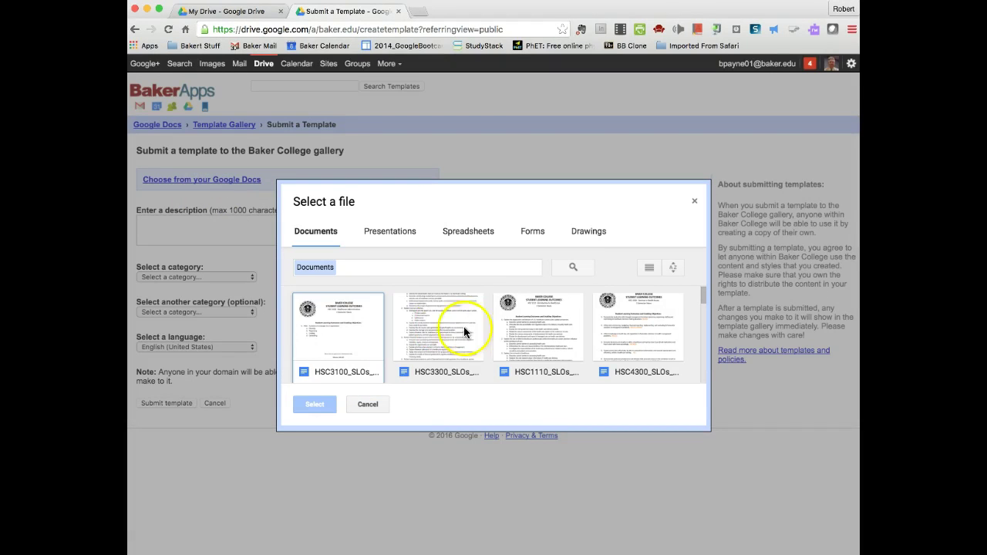
pyautogui.scroll(-5, 464, 335)
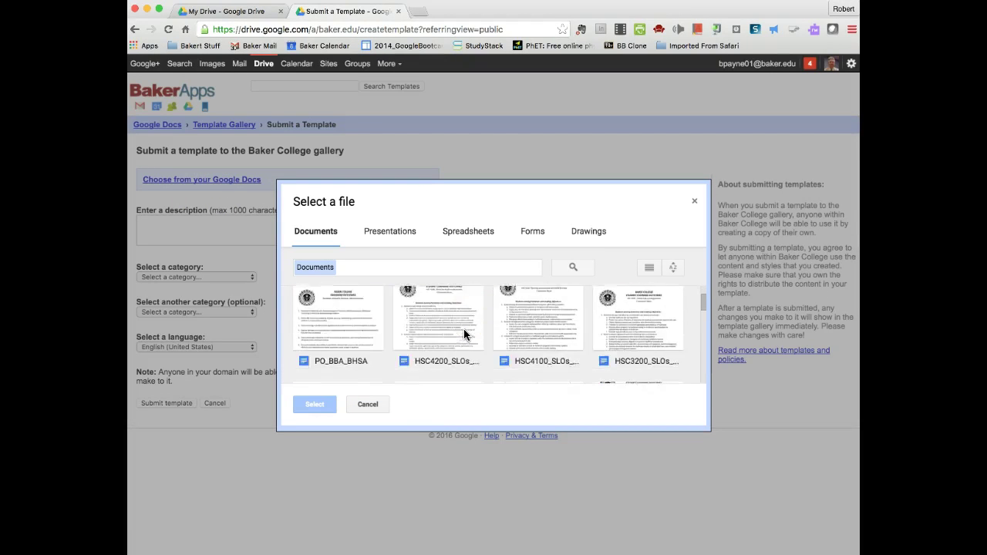
pyautogui.click(444, 328)
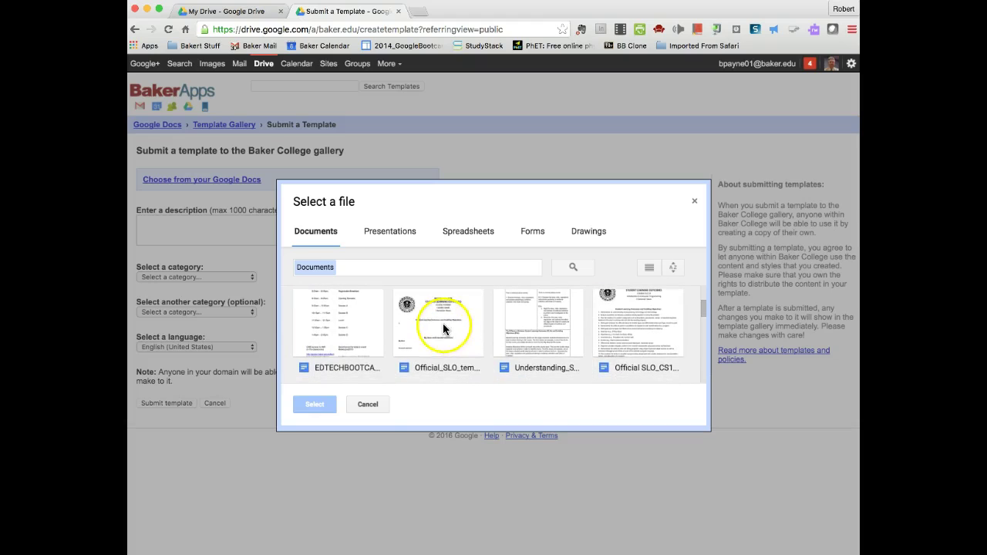
pyautogui.click(314, 404)
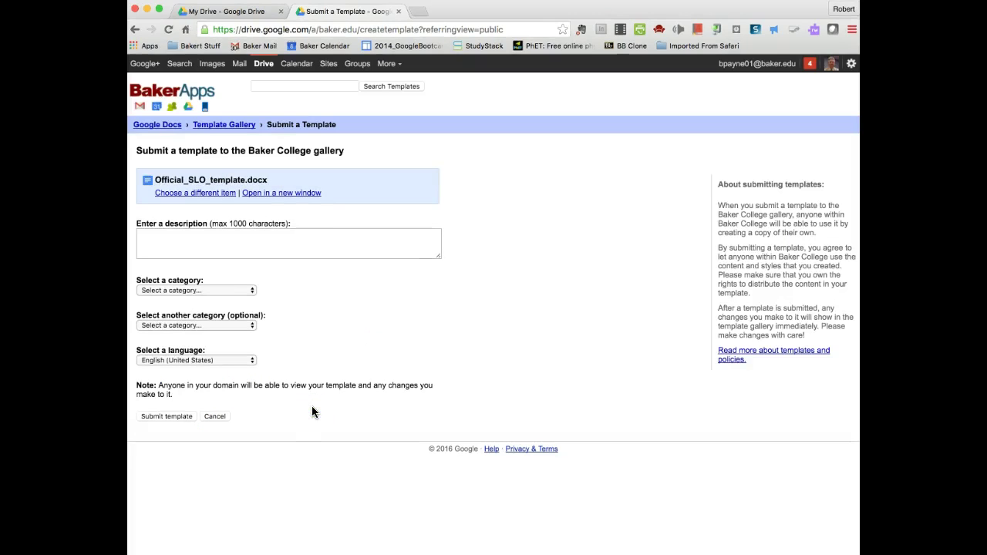
# Step: Describe the template as "SLO template", assign it the Calendars & Schedules category, and submit it
pyautogui.click(162, 233)
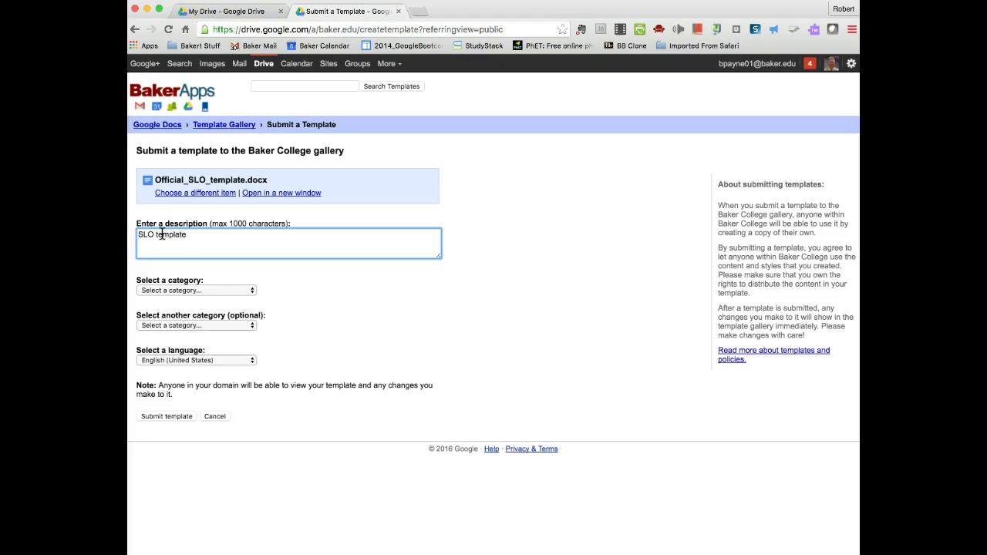
pyautogui.click(253, 291)
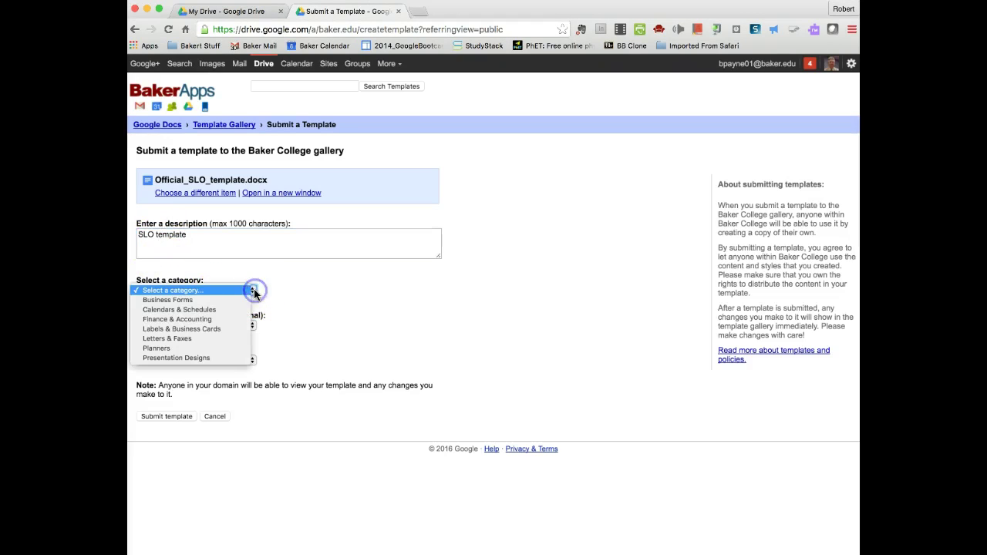
pyautogui.click(190, 309)
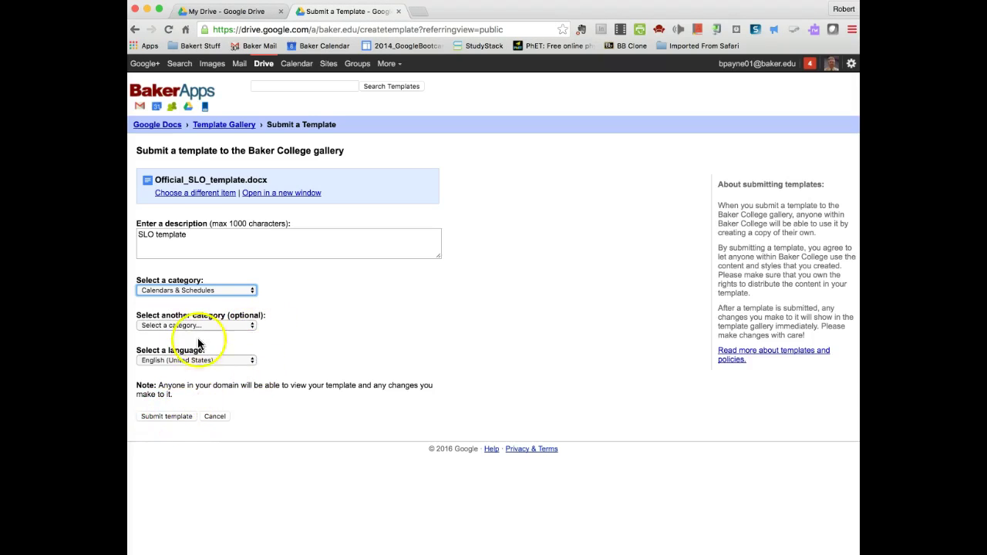
pyautogui.click(172, 417)
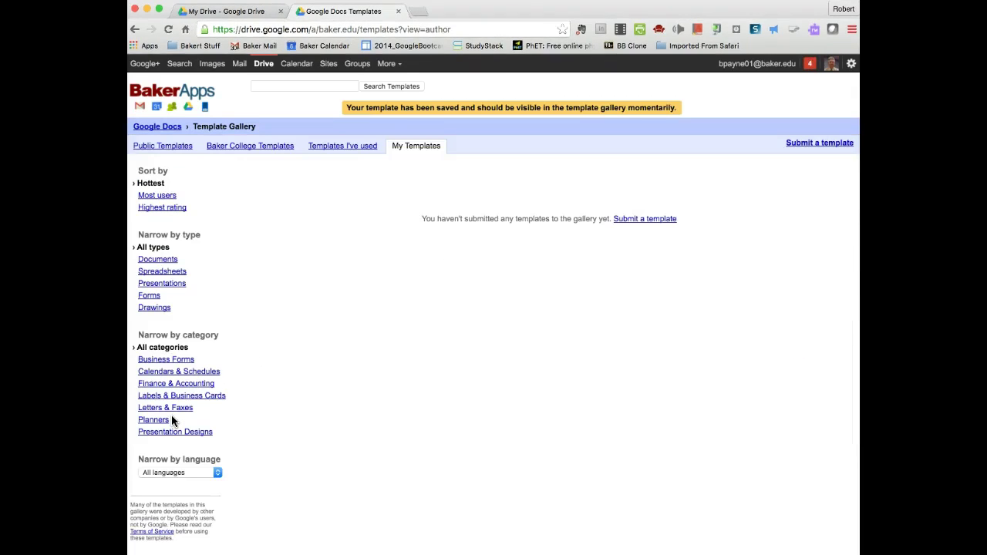
# Step: Start another template submission and choose Official_SLO_template.docx again
pyautogui.click(645, 219)
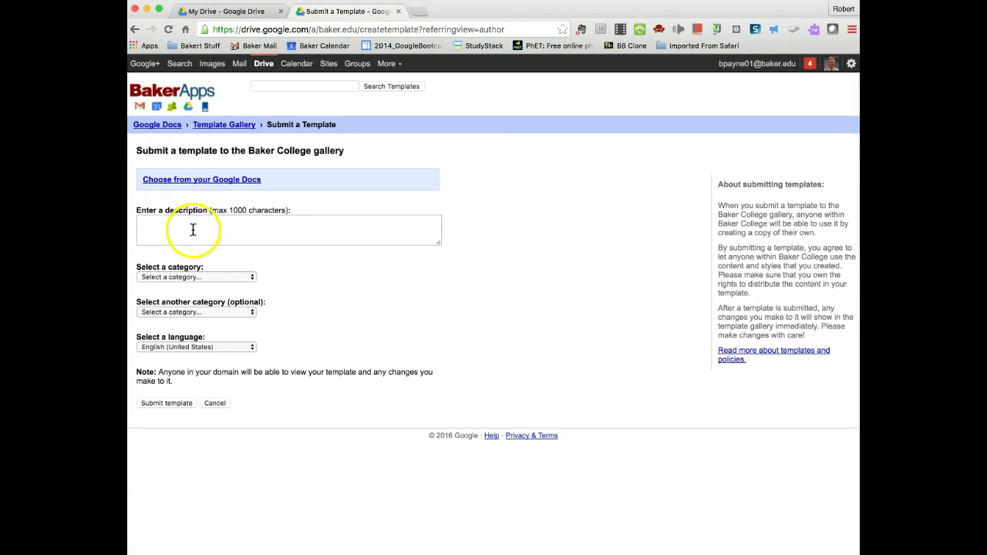
pyautogui.click(225, 181)
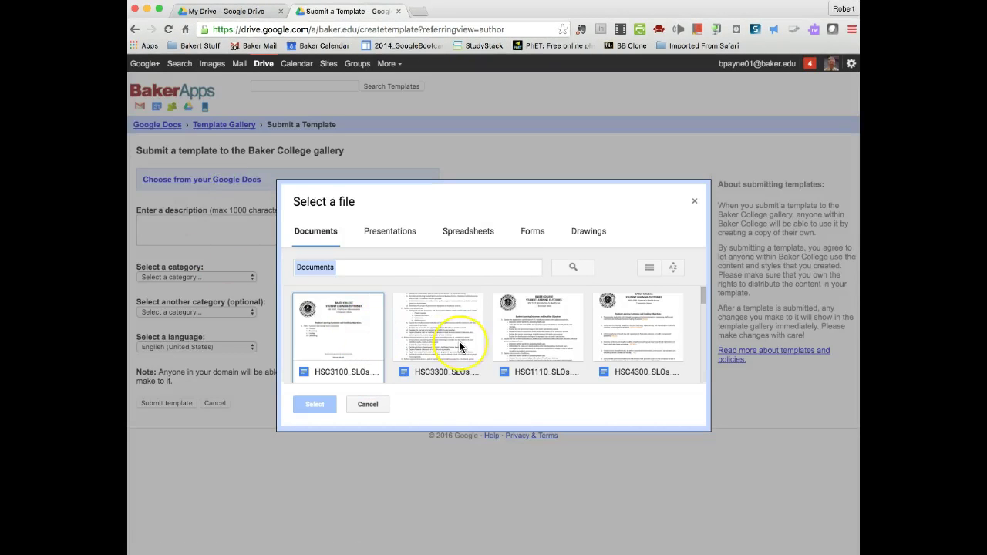
pyautogui.scroll(-5, 459, 345)
pyautogui.click(459, 344)
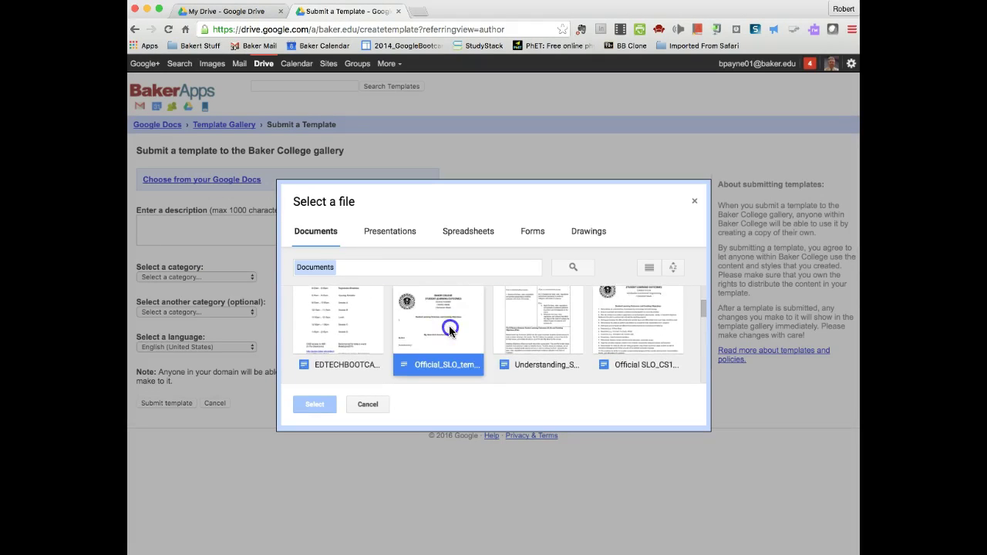
pyautogui.click(315, 405)
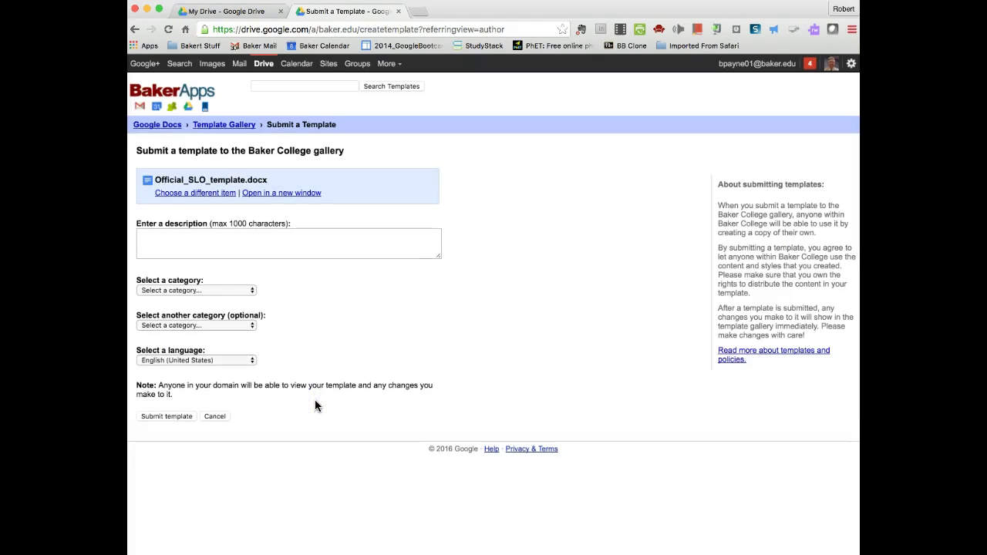
# Step: Try to submit the template with the description "slo" and the Calendars & Schedules category, and cancel the submission
pyautogui.click(197, 243)
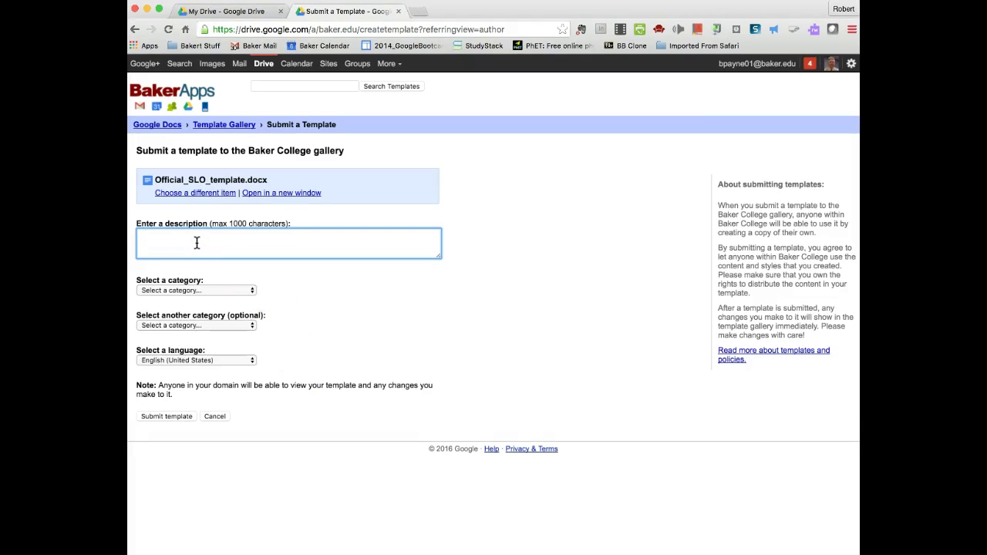
pyautogui.click(231, 284)
pyautogui.click(253, 293)
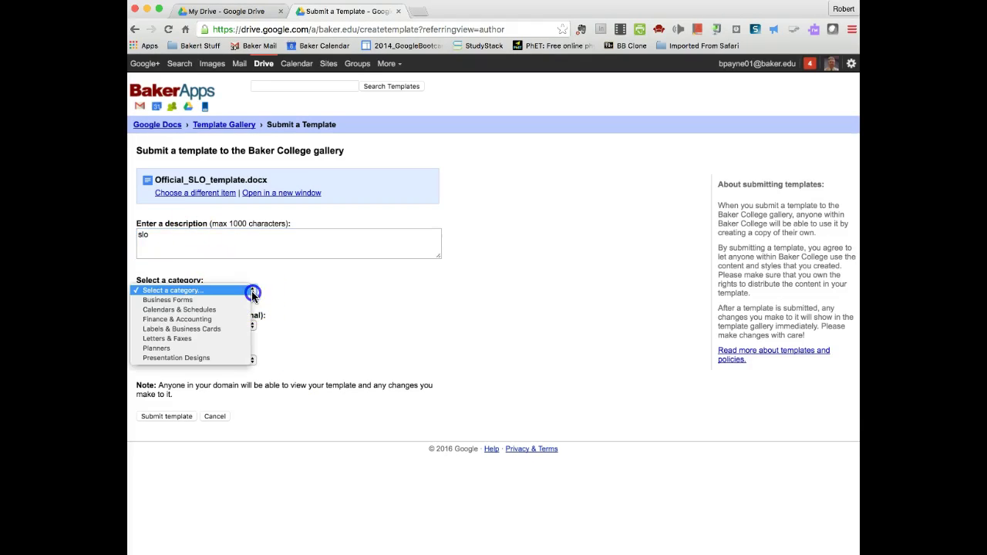
pyautogui.click(201, 309)
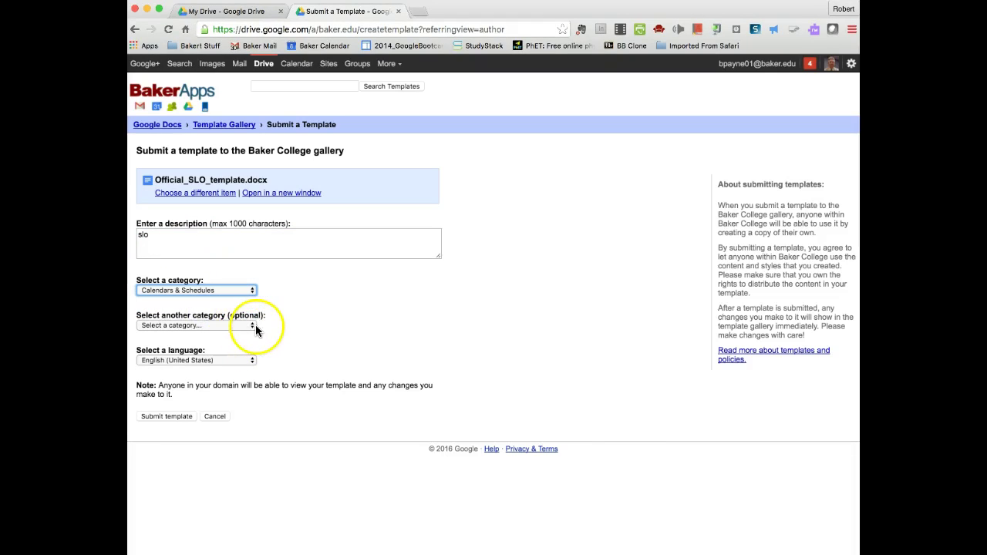
pyautogui.click(167, 417)
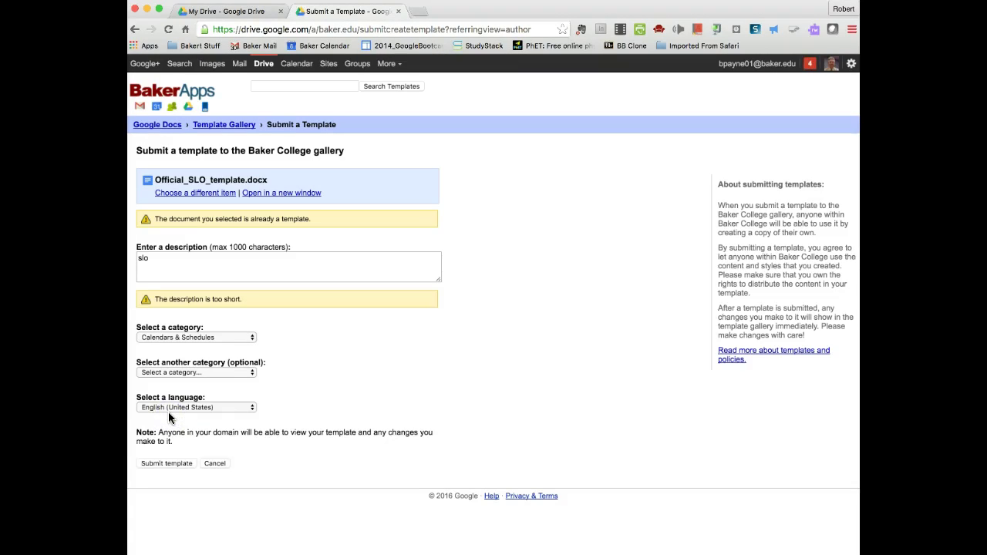
pyautogui.click(211, 455)
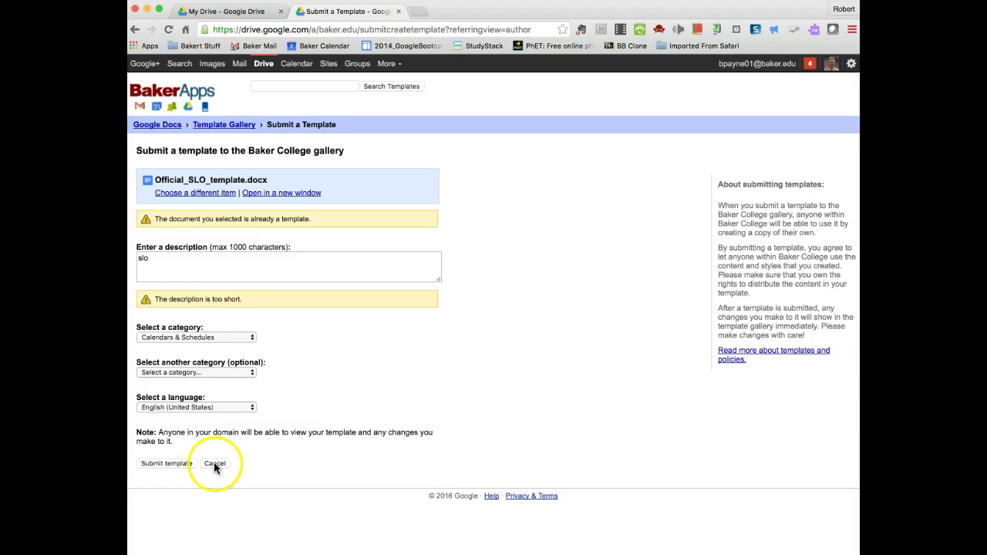
pyautogui.click(214, 462)
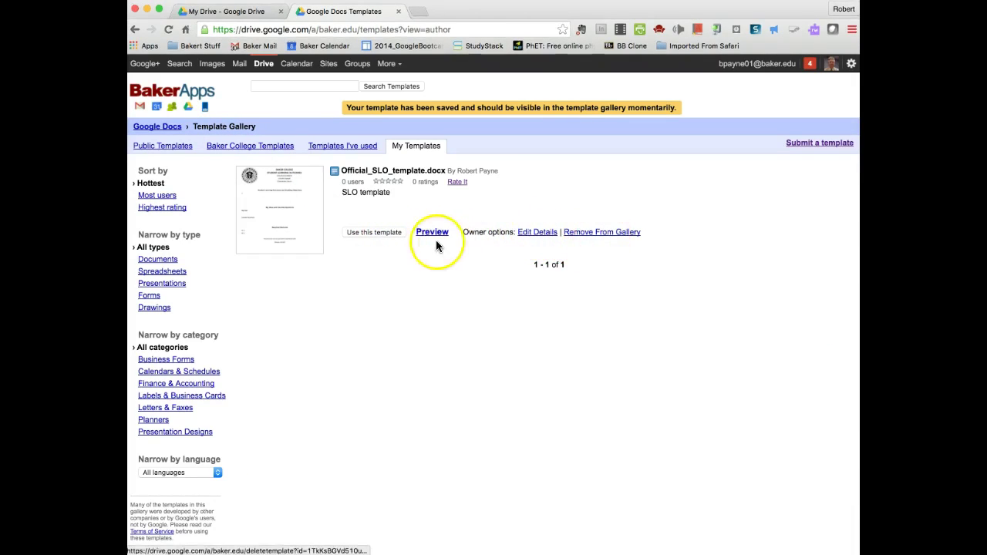
# Step: Create a new document from the submitted Official_SLO_template.docx template and look through its sections down to the end
pyautogui.click(368, 232)
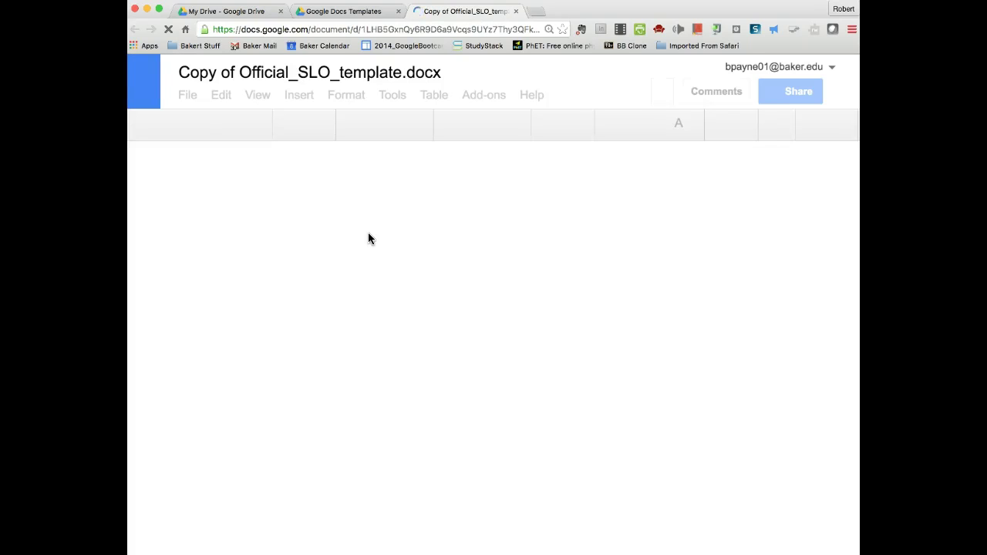
pyautogui.click(489, 360)
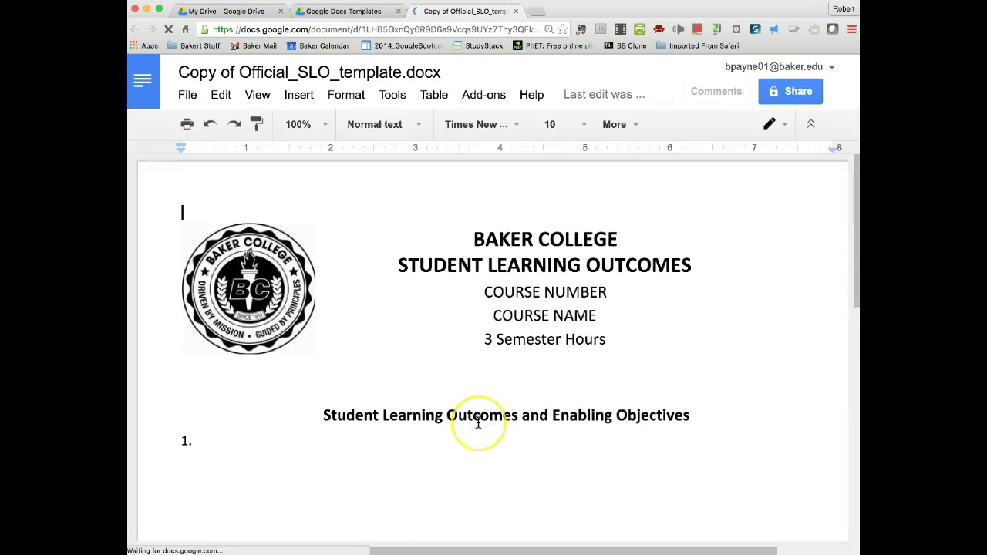
pyautogui.scroll(-3, 478, 421)
pyautogui.scroll(-5, 479, 422)
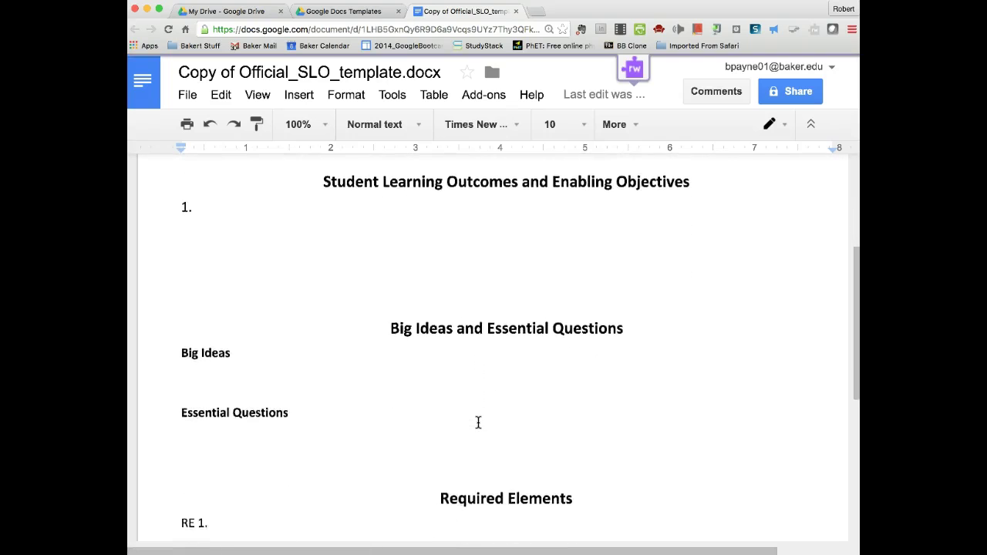
pyautogui.scroll(10, 478, 423)
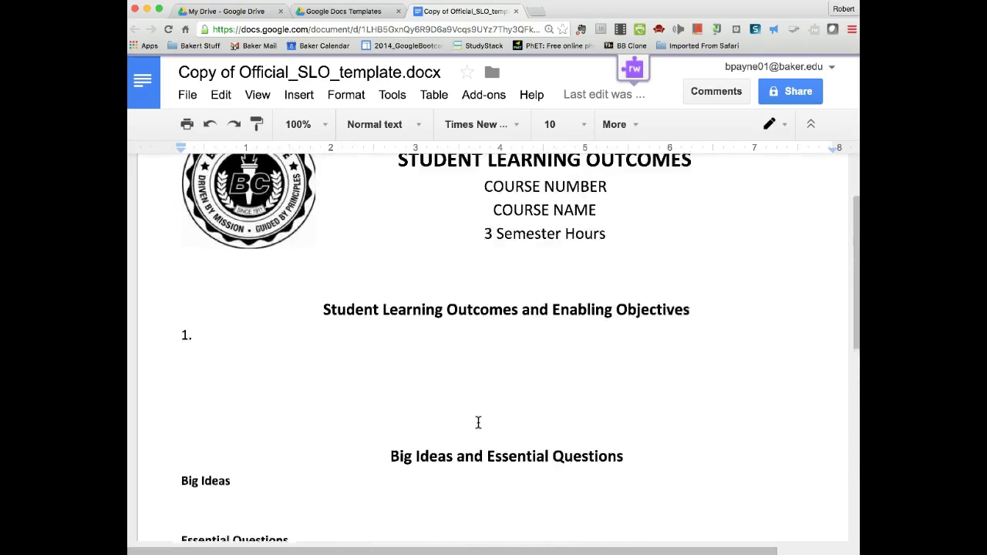
pyautogui.scroll(-3, 479, 423)
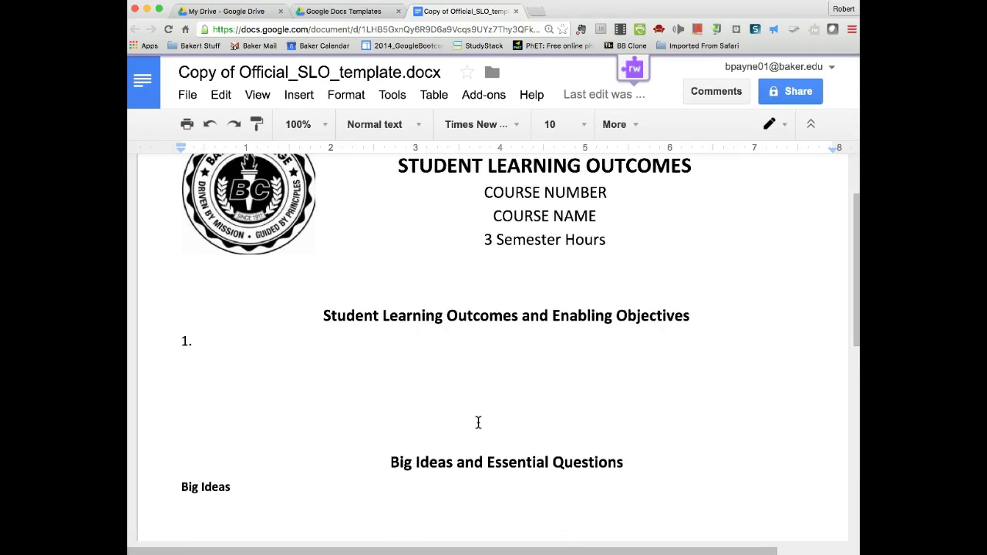
pyautogui.scroll(-6, 478, 422)
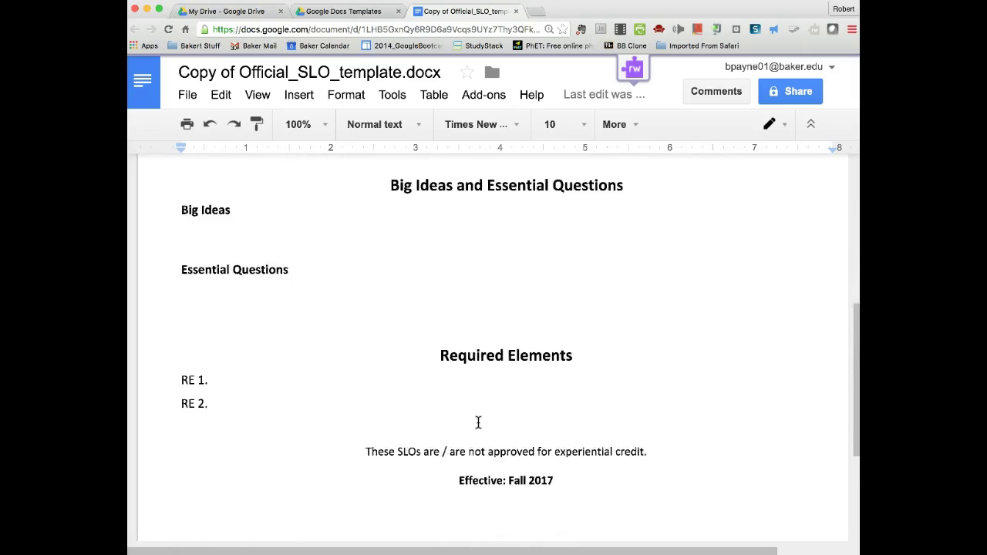
pyautogui.scroll(10, 479, 422)
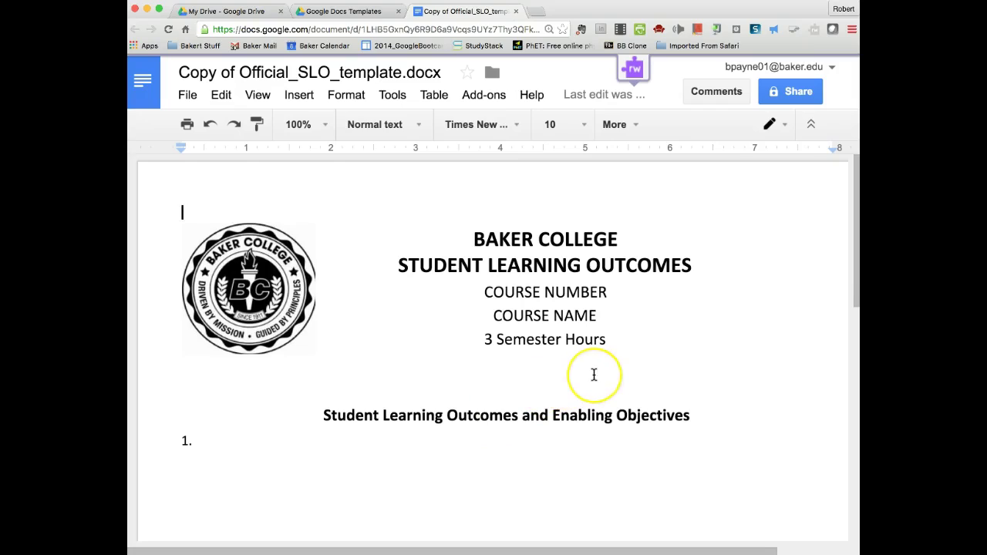
pyautogui.scroll(-1, 562, 381)
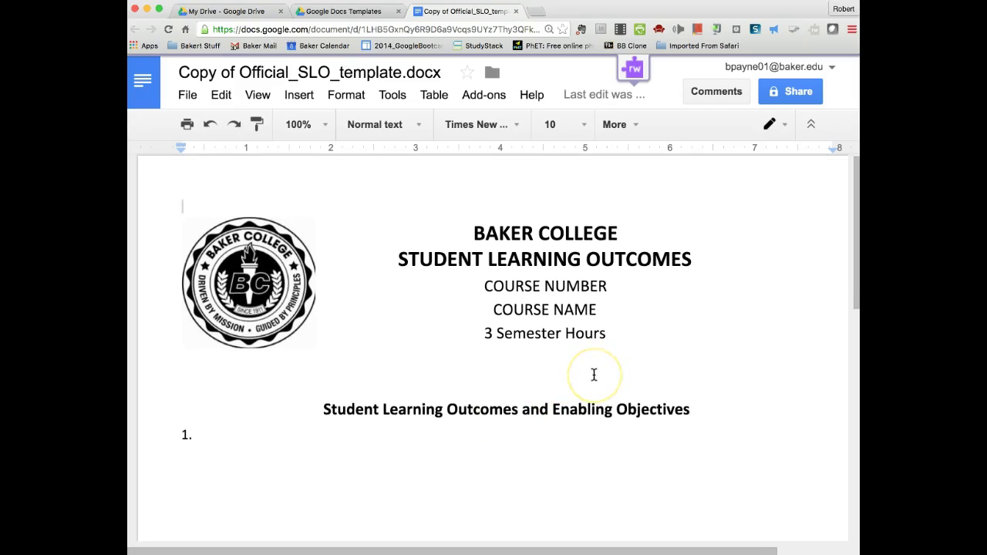
# Step: Look over the new document from the course heading block down to the Required Elements section and back
pyautogui.click(437, 340)
pyautogui.click(489, 333)
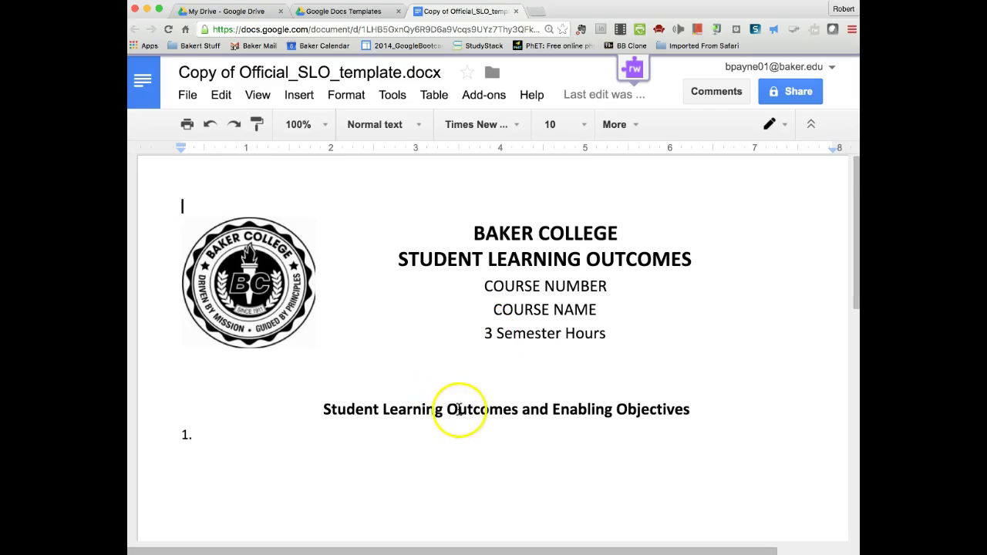
pyautogui.scroll(-5, 459, 409)
pyautogui.scroll(-3, 457, 409)
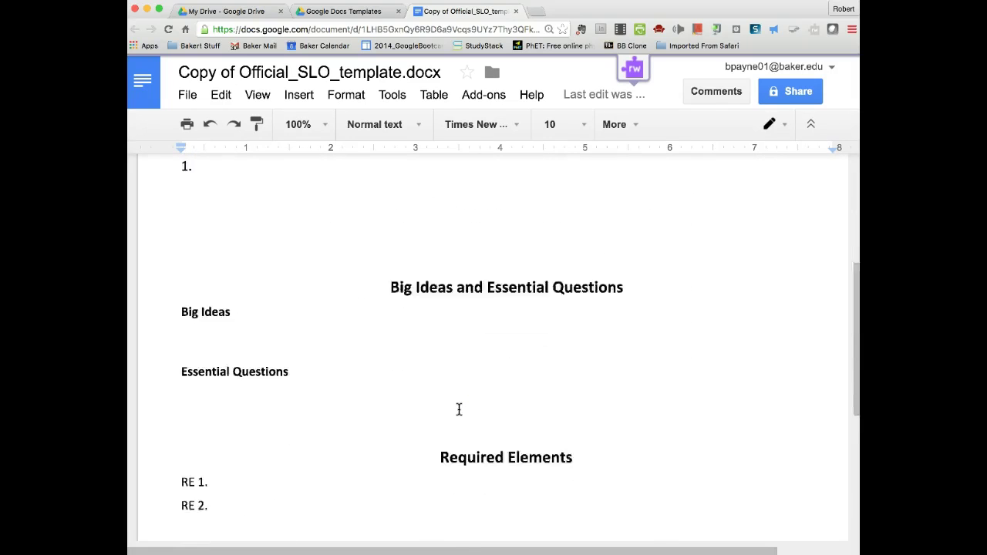
pyautogui.scroll(8, 458, 409)
pyautogui.click(479, 387)
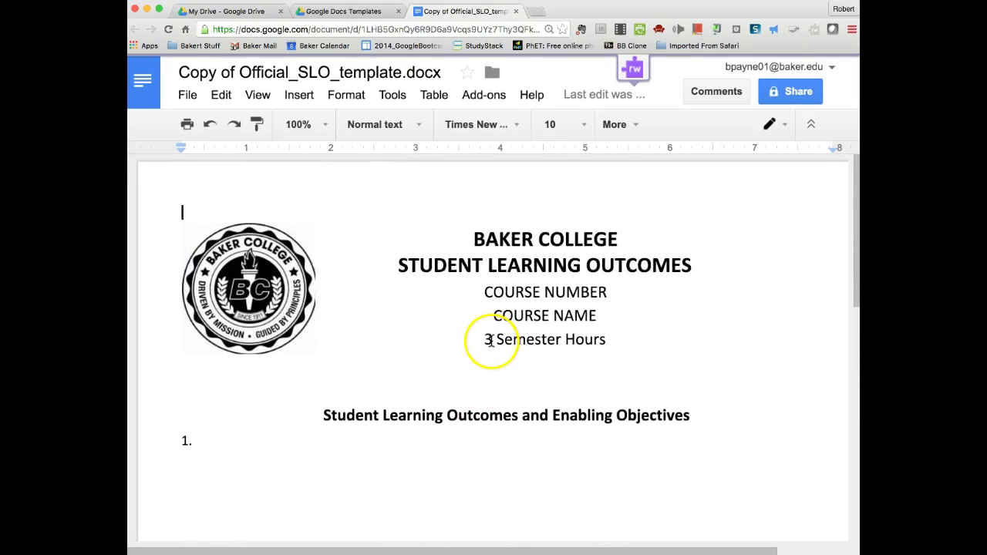
pyautogui.scroll(-3, 484, 437)
pyautogui.scroll(-8, 483, 437)
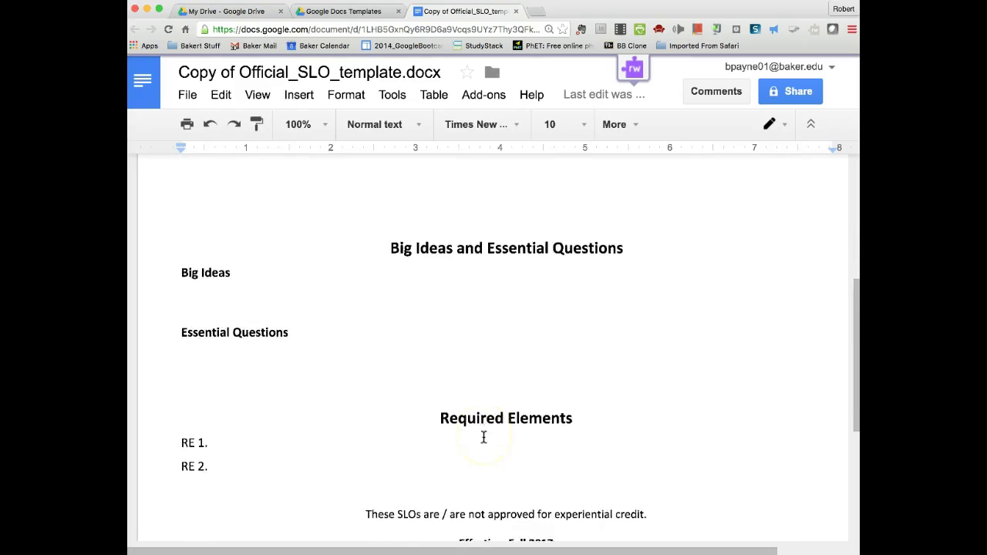
pyautogui.scroll(10, 484, 437)
pyautogui.scroll(1, 483, 437)
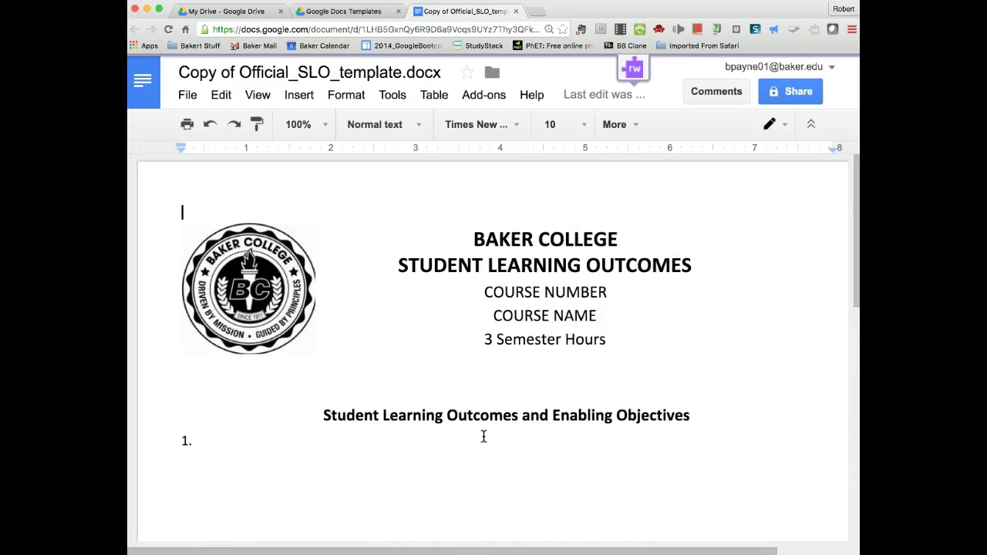
# Step: Change the semester hours in the document's heading block to 4
pyautogui.doubleClick(489, 340)
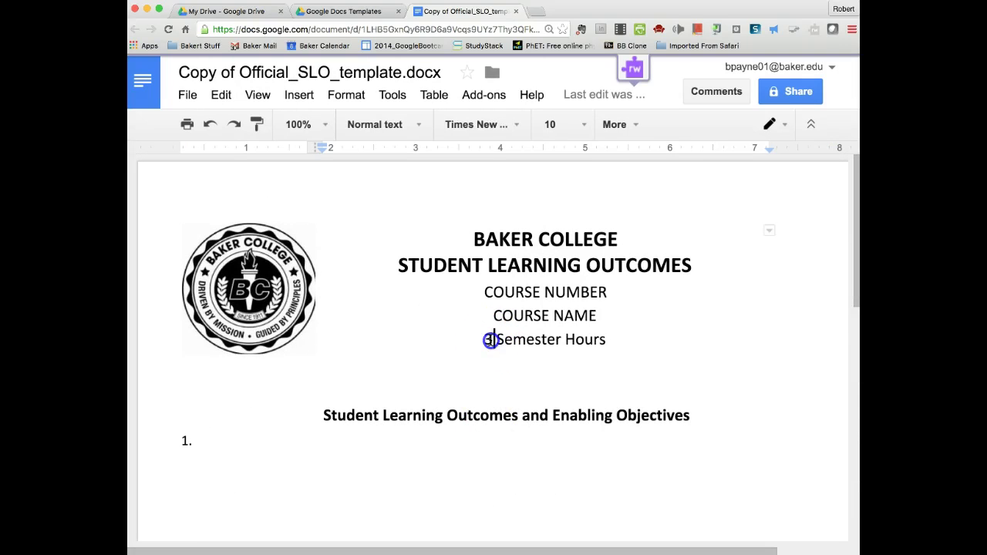
pyautogui.press('BackSpace')
pyautogui.write('4')
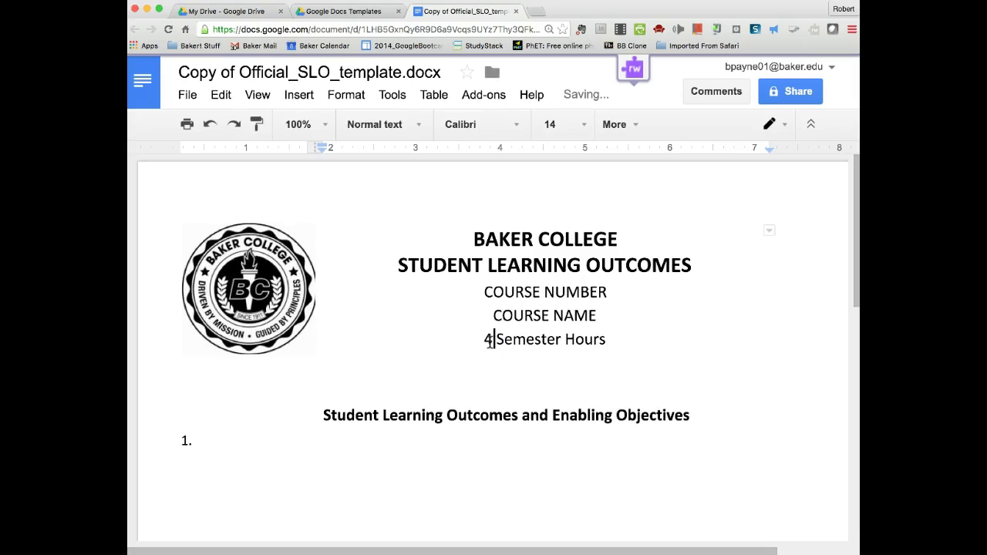
# Step: Delete the content from the "Big Ideas and Essential Questions" heading through the RE 2 line under Required Elements
pyautogui.scroll(-2, 505, 396)
pyautogui.scroll(-5, 506, 398)
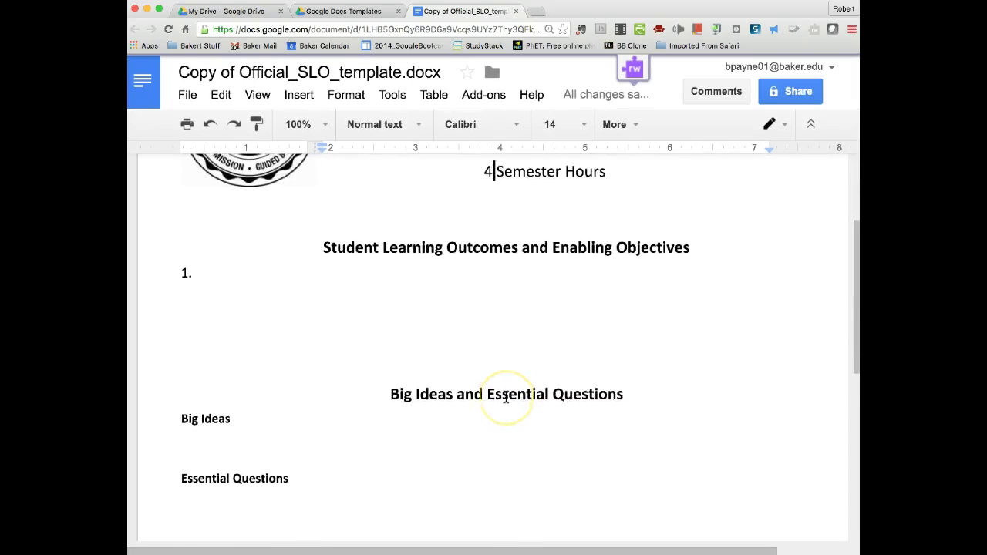
pyautogui.scroll(1, 506, 397)
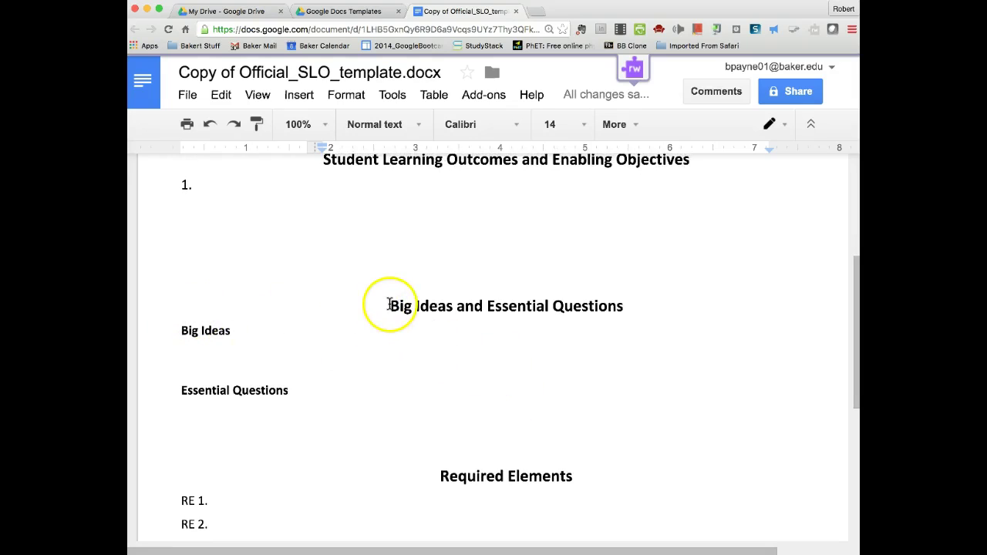
pyautogui.moveTo(389, 306); pyautogui.dragTo(570, 525)
pyautogui.press('BackSpace')
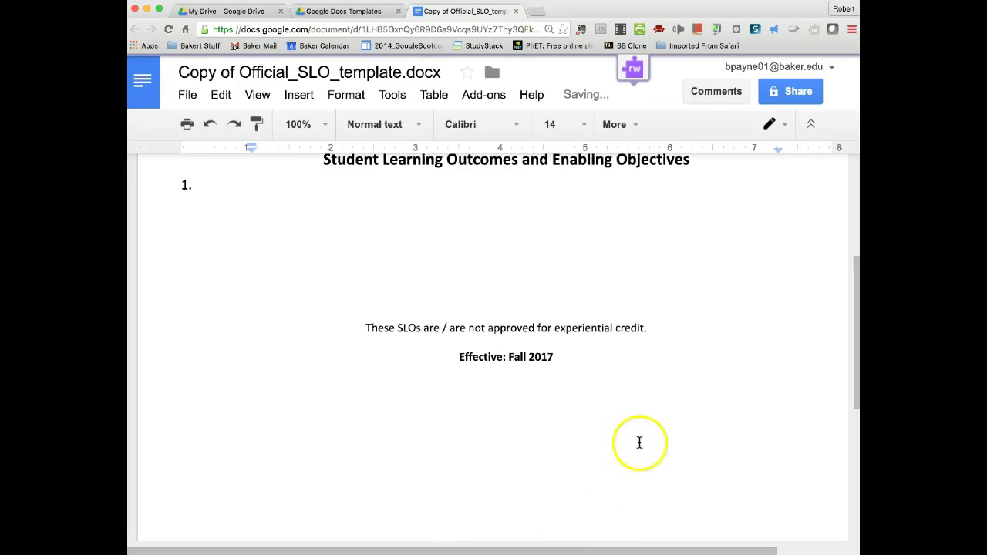
# Step: Rename the document as "Copy of Official_SLO4_template.docx"
pyautogui.scroll(2, 462, 326)
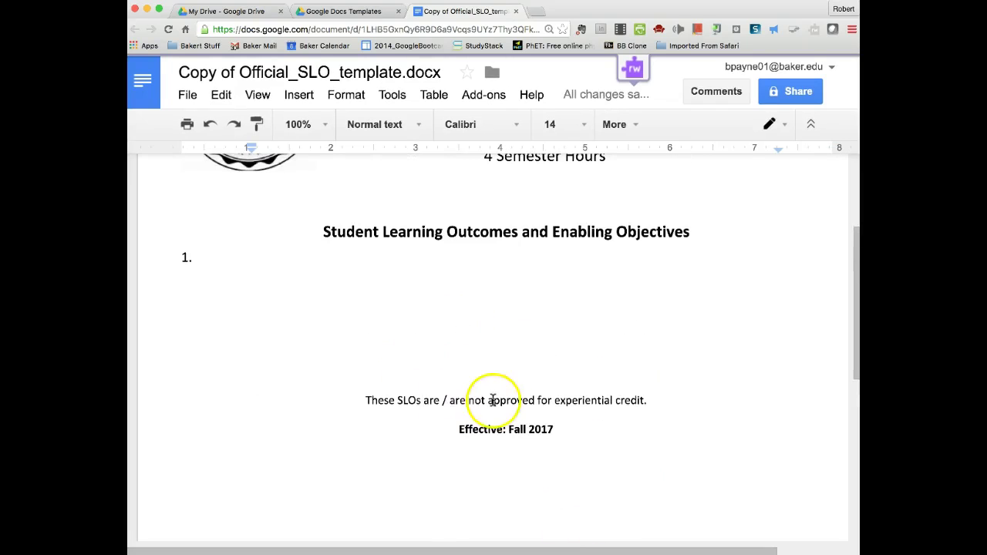
pyautogui.scroll(5, 529, 378)
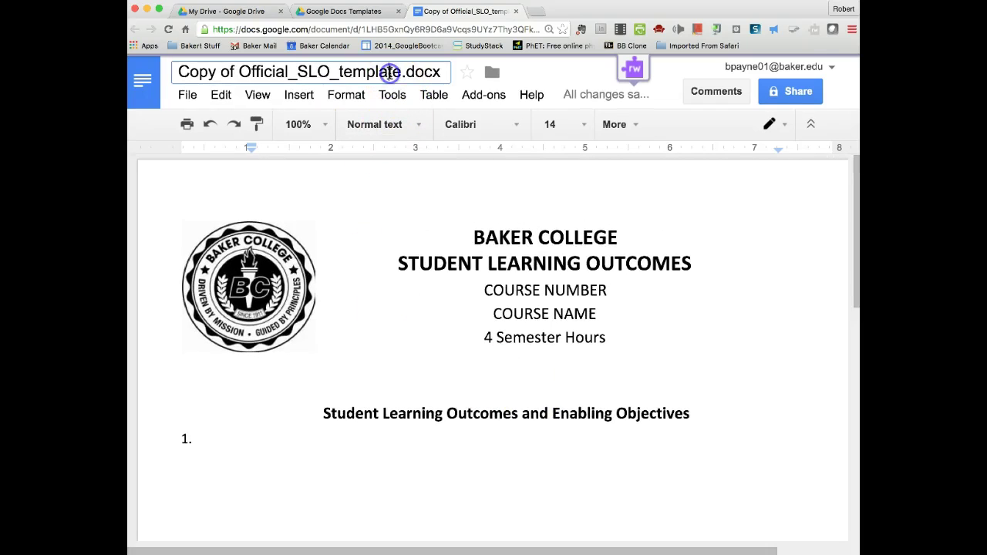
pyautogui.click(330, 71)
pyautogui.click(330, 73)
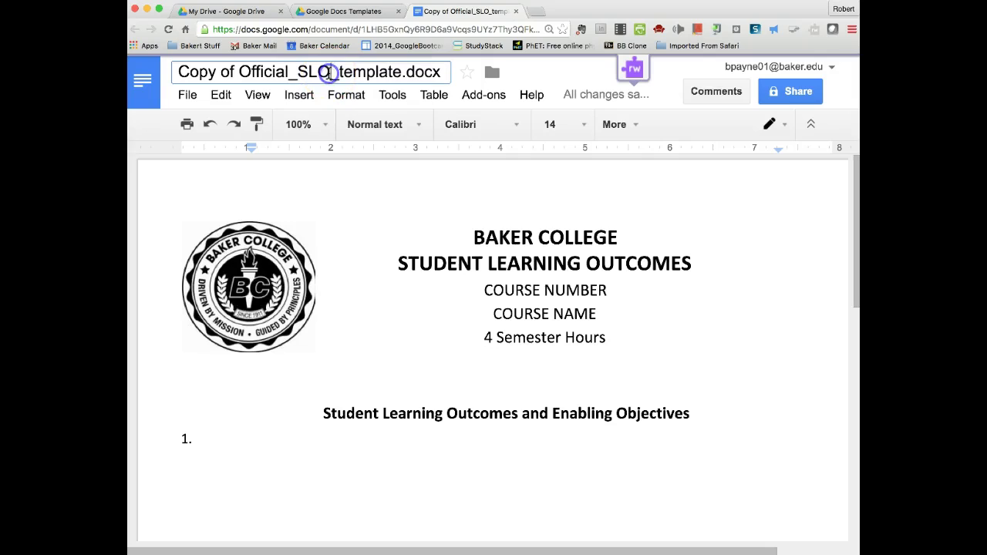
pyautogui.write('4')
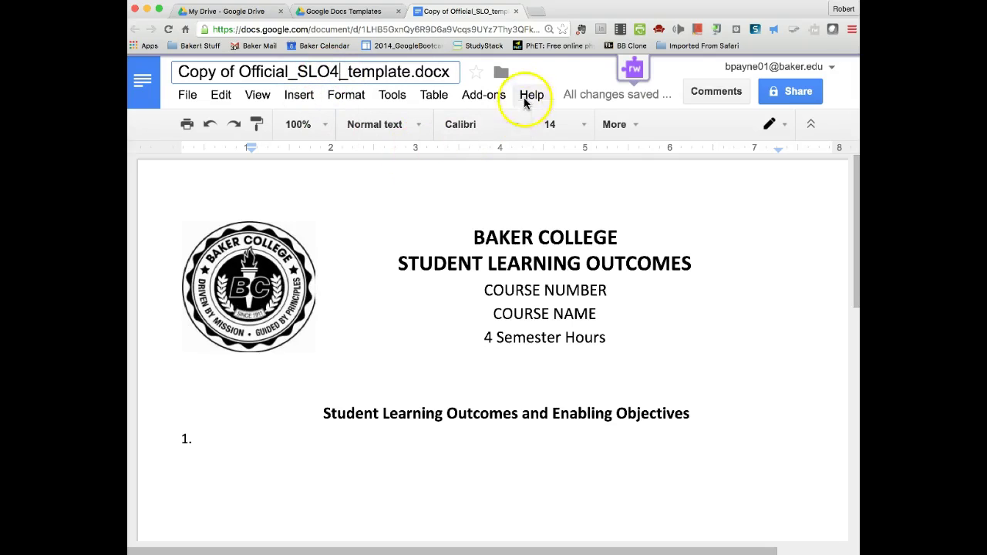
pyautogui.click(566, 71)
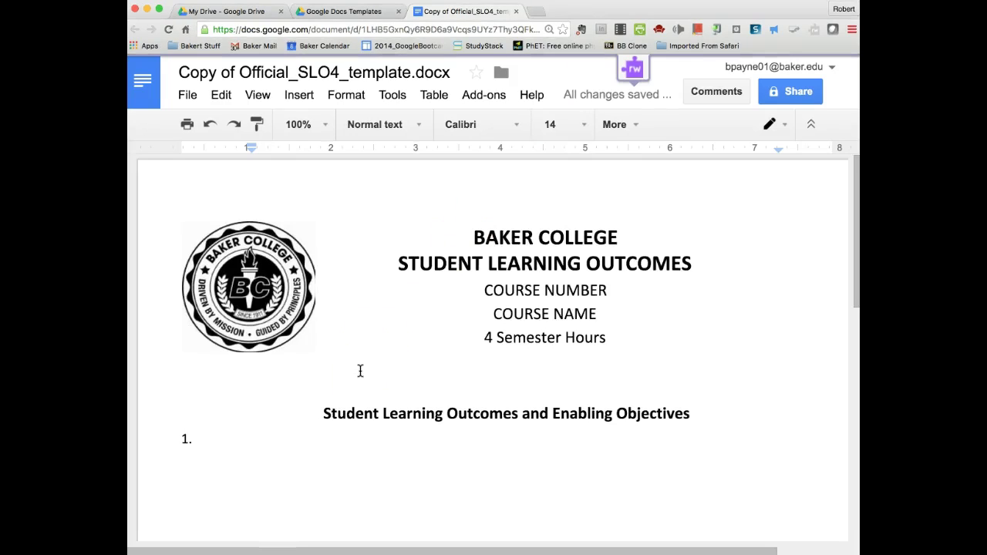
# Step: Check the edited document down to its effective date line, and close it to return to the template gallery
pyautogui.click(379, 370)
pyautogui.scroll(-5, 418, 392)
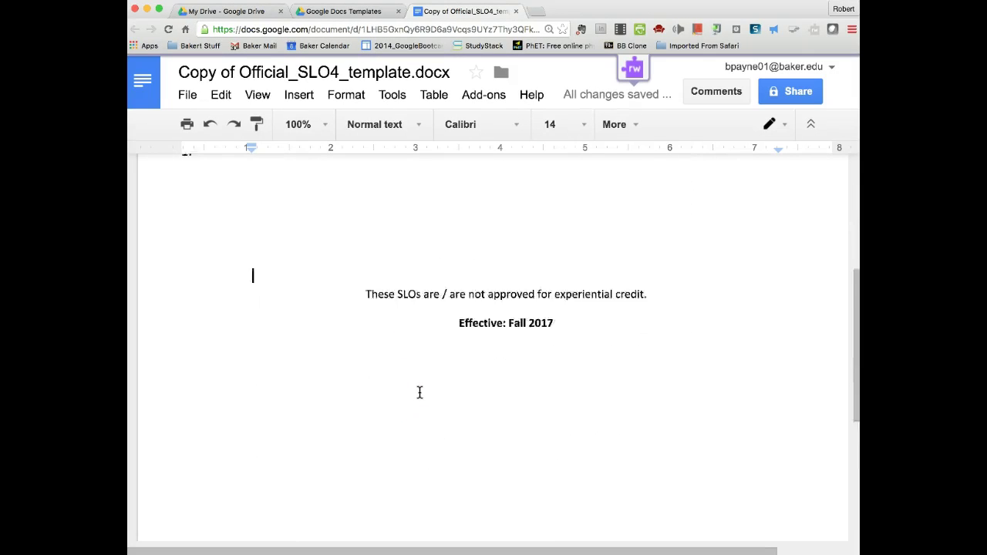
pyautogui.scroll(5, 419, 393)
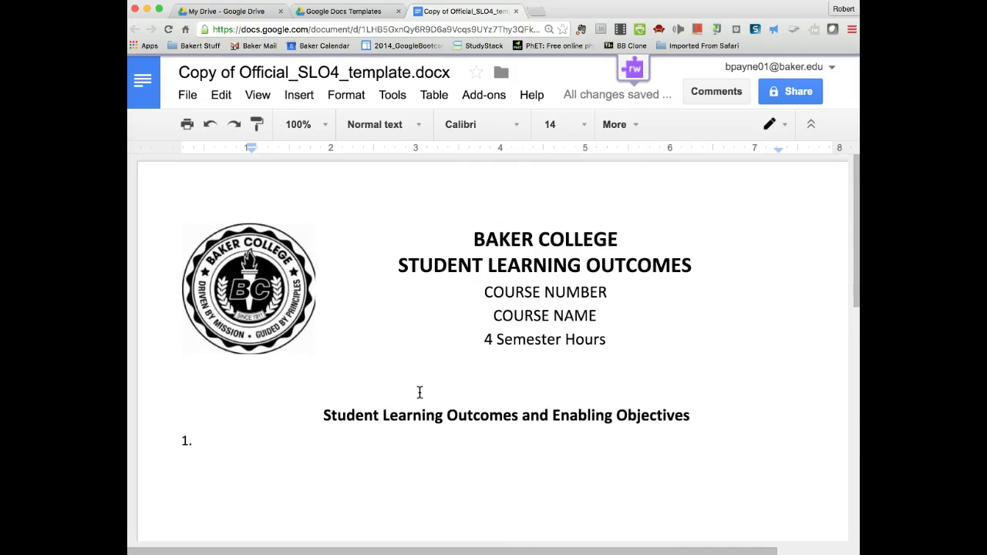
pyautogui.click(517, 14)
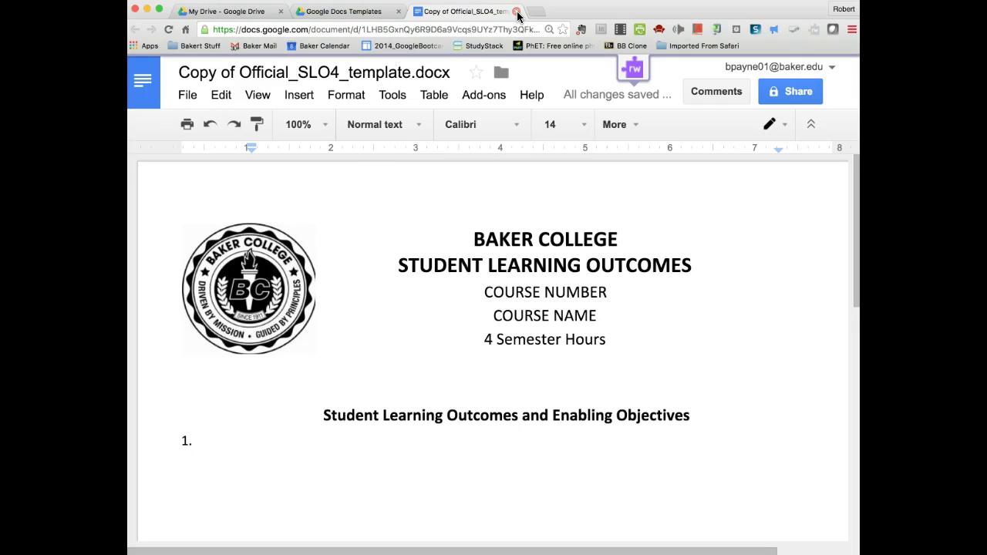
pyautogui.click(517, 12)
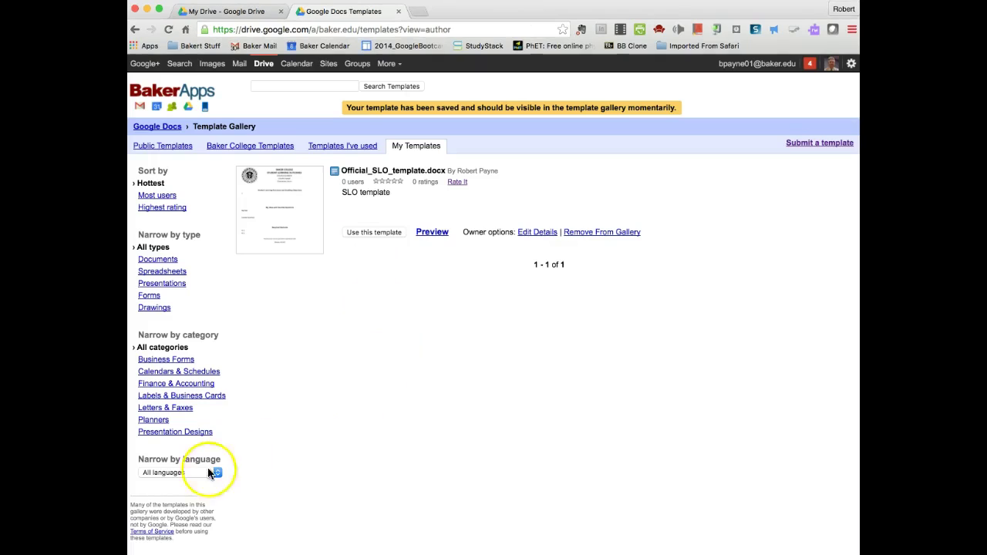